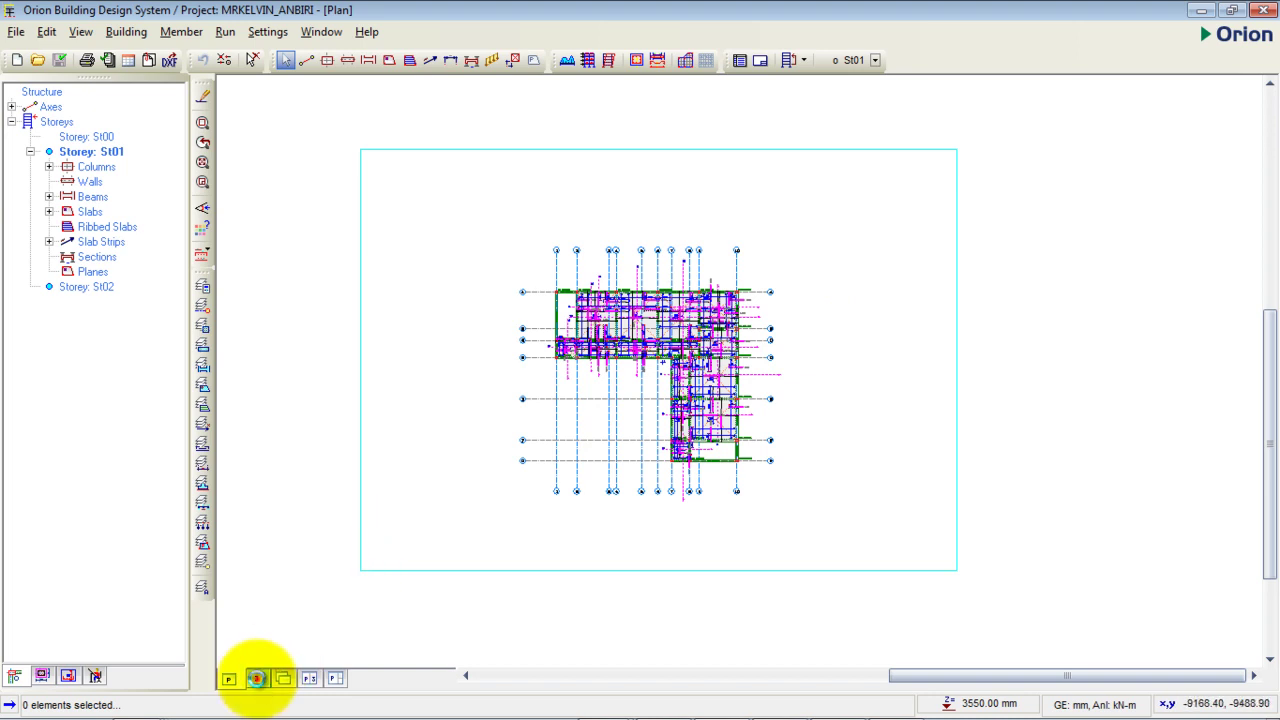
- Preview the frame in an auto-rotating 3D view, then return to the plan
click(257, 680)
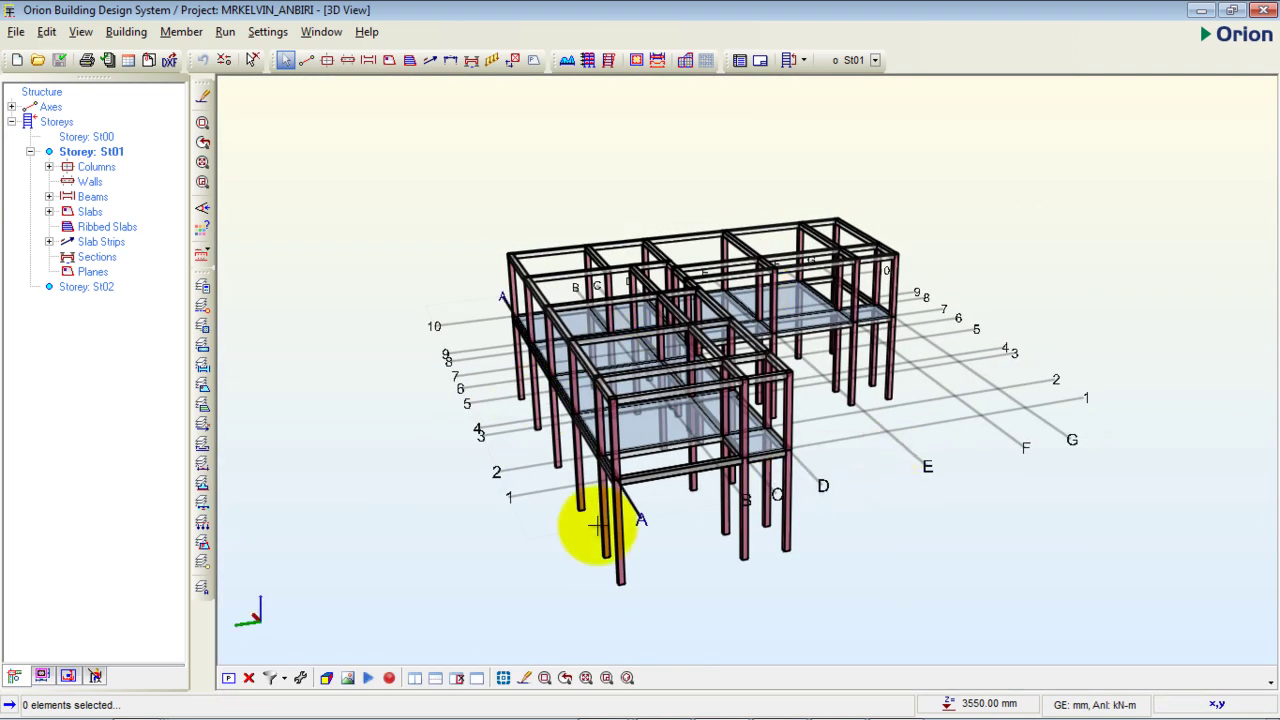
click(368, 678)
drag(675, 281, 350, 108)
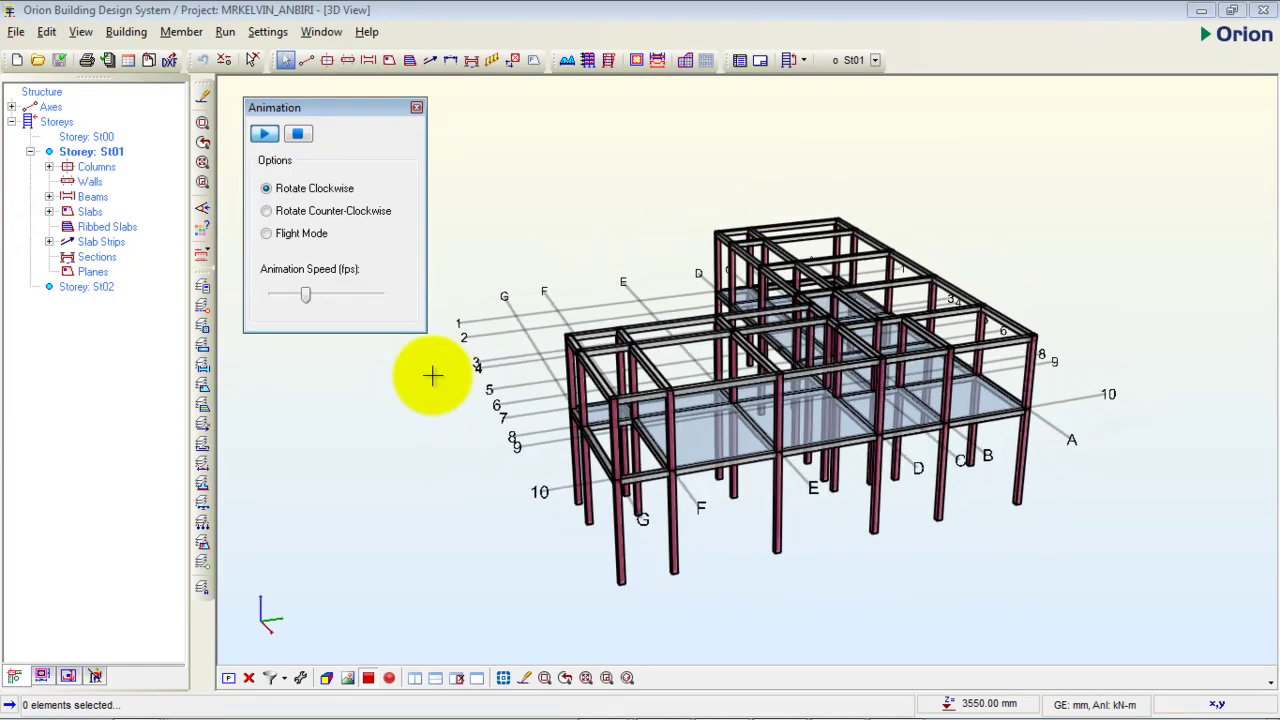
drag(345, 110, 391, 120)
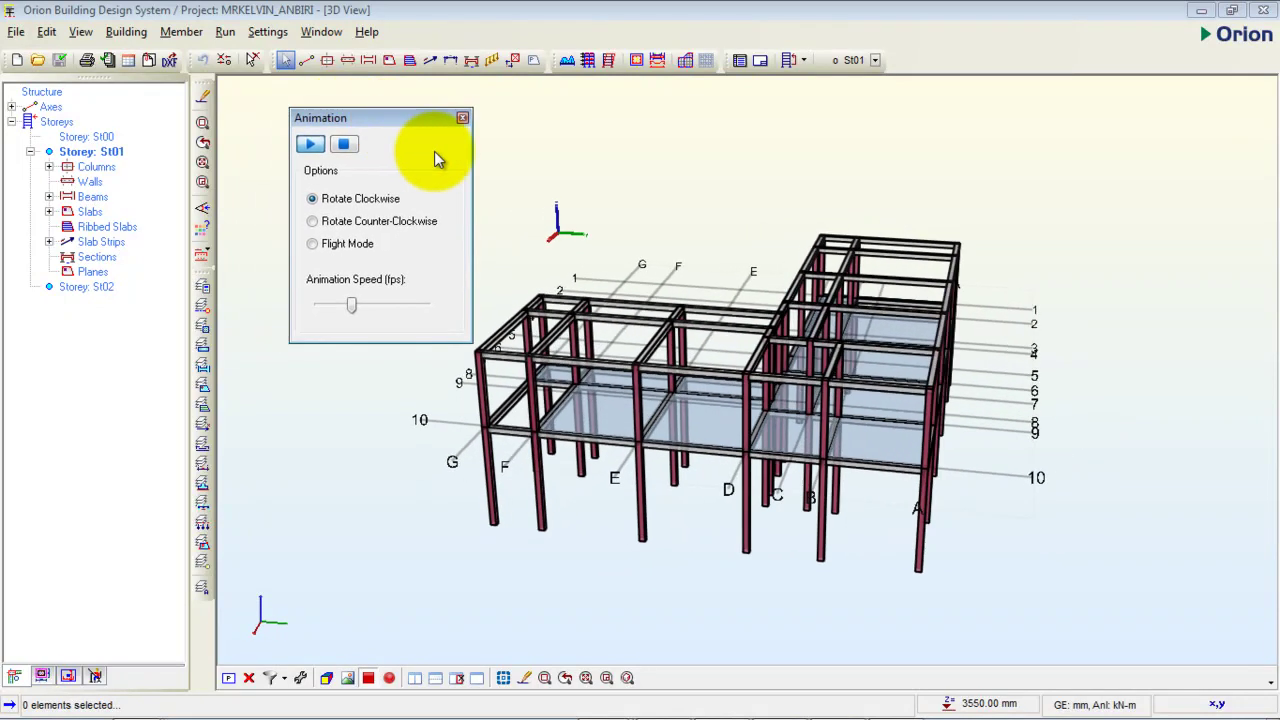
click(462, 118)
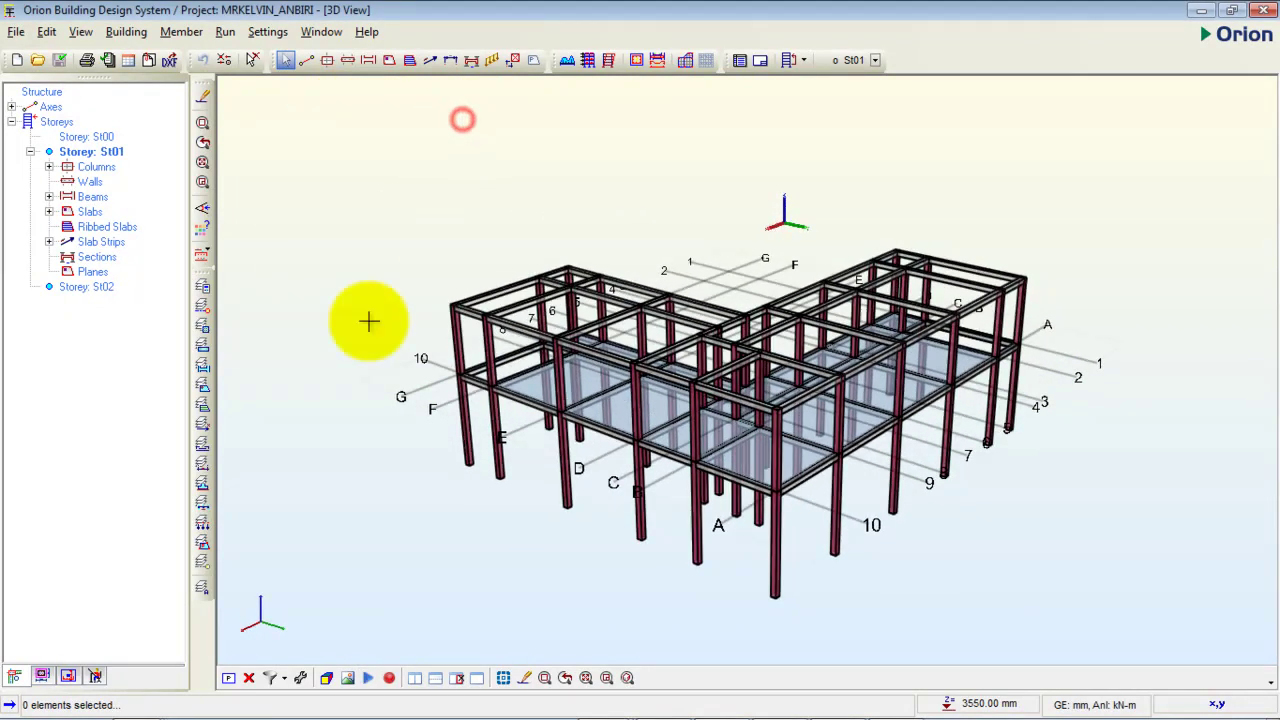
click(229, 678)
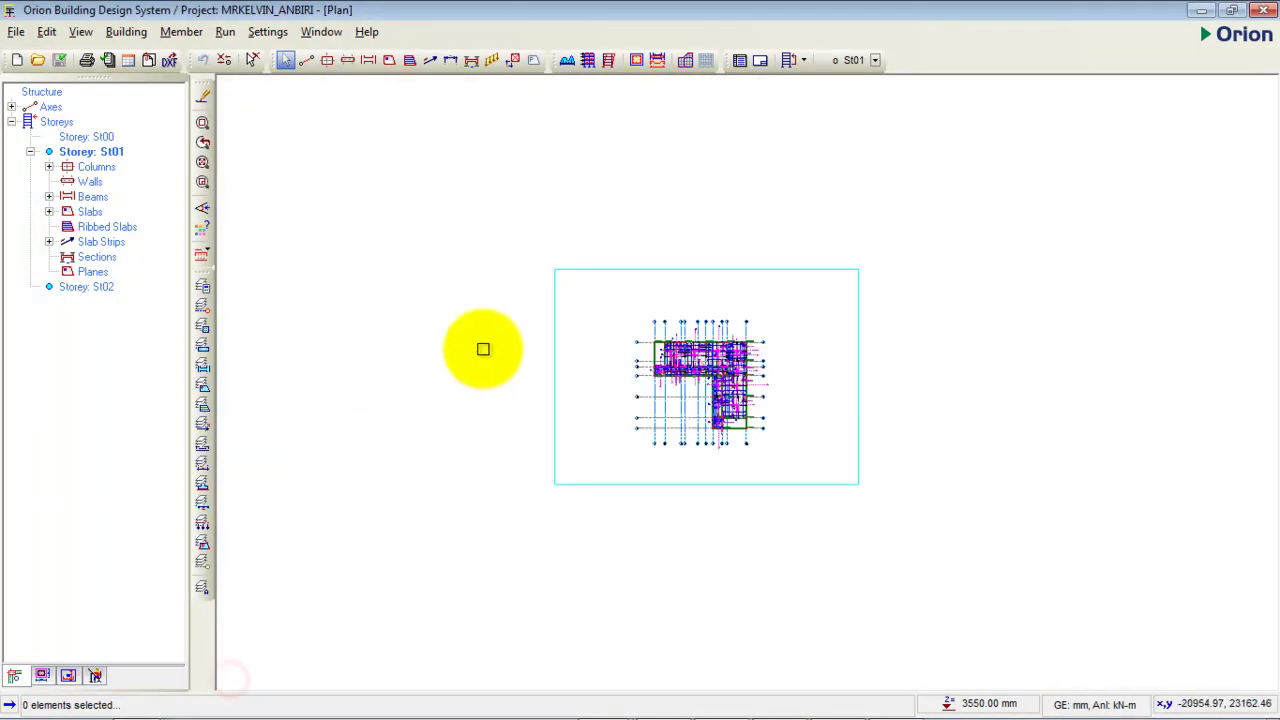
scroll(640, 360, up, 3)
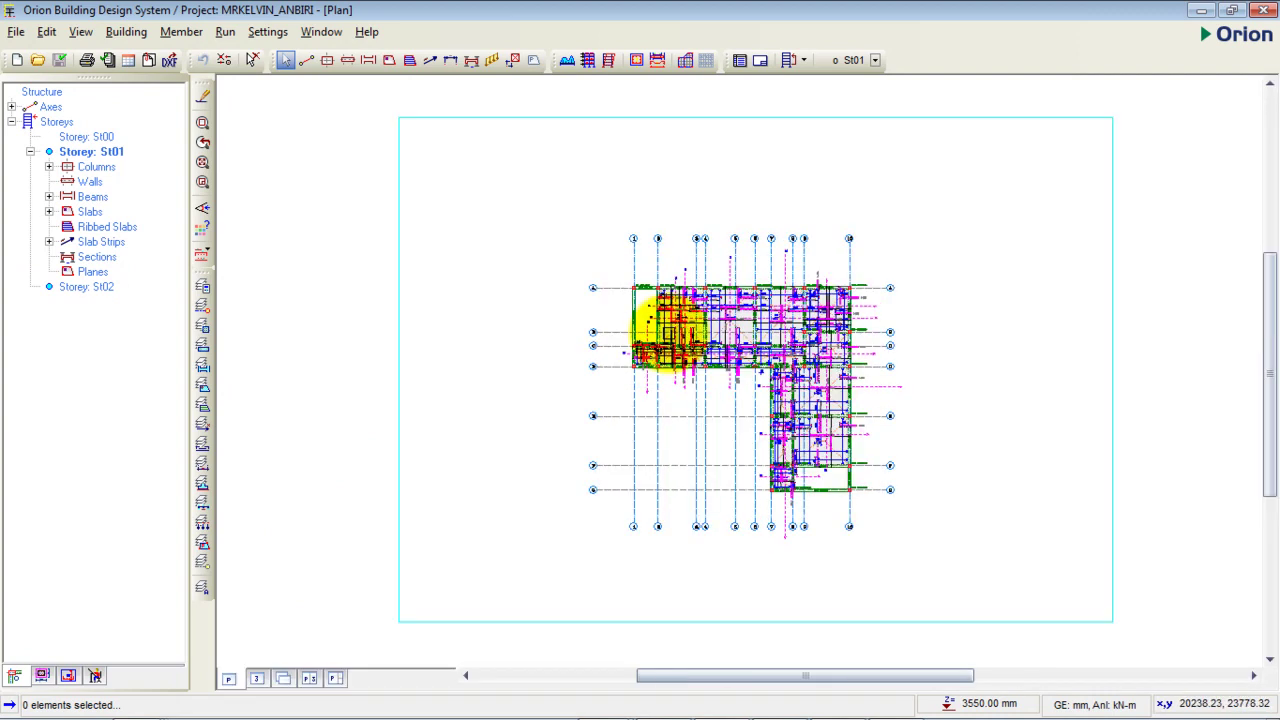
scroll(665, 338, up, 1)
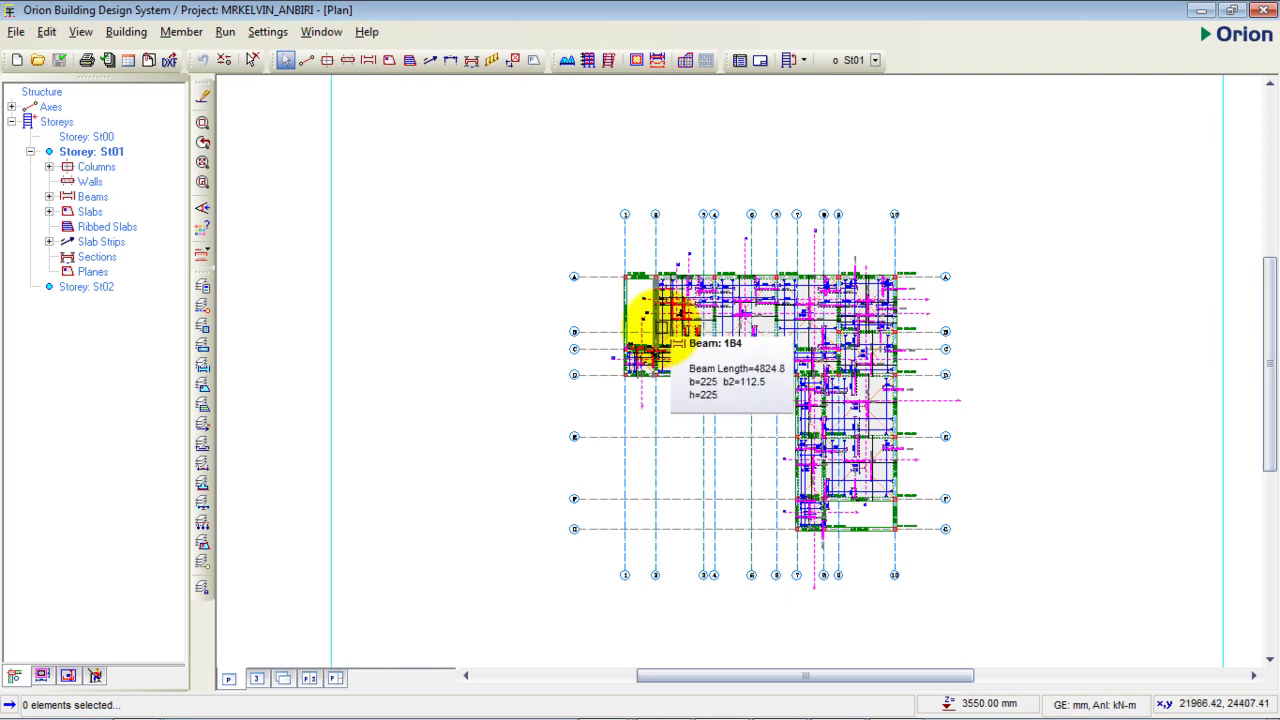
scroll(700, 390, up, 1)
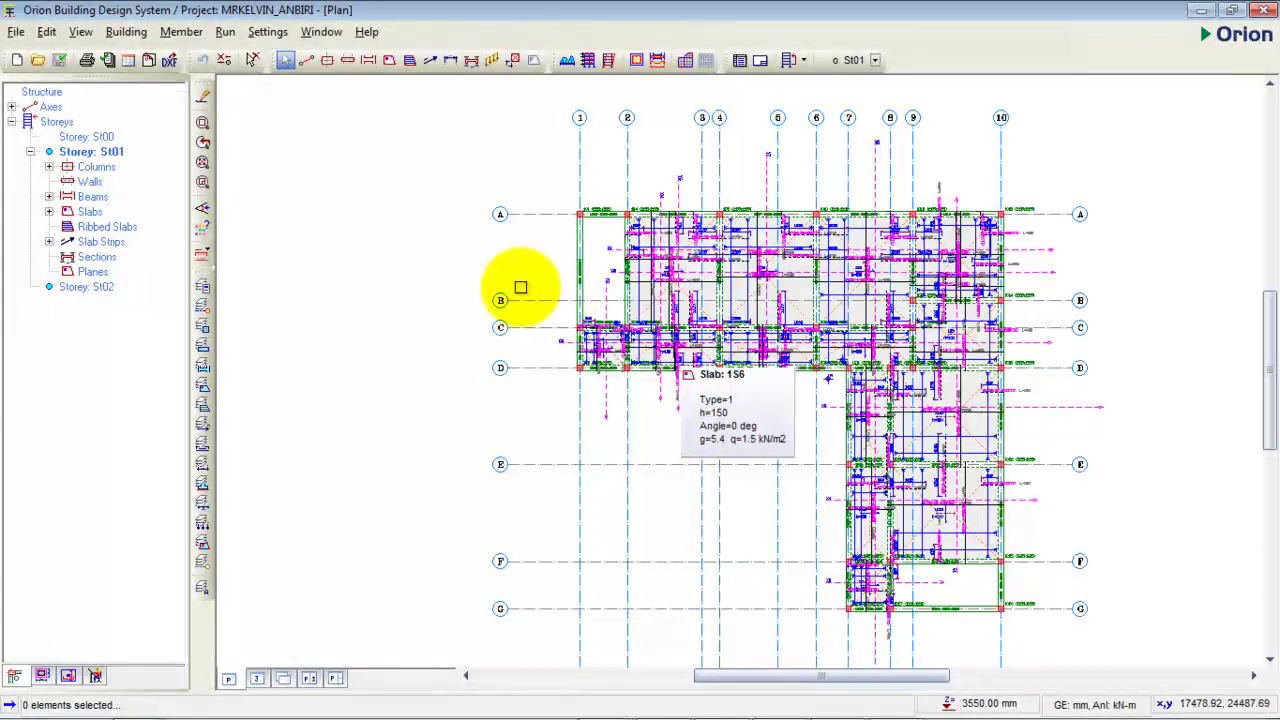
scroll(482, 263, down, 1)
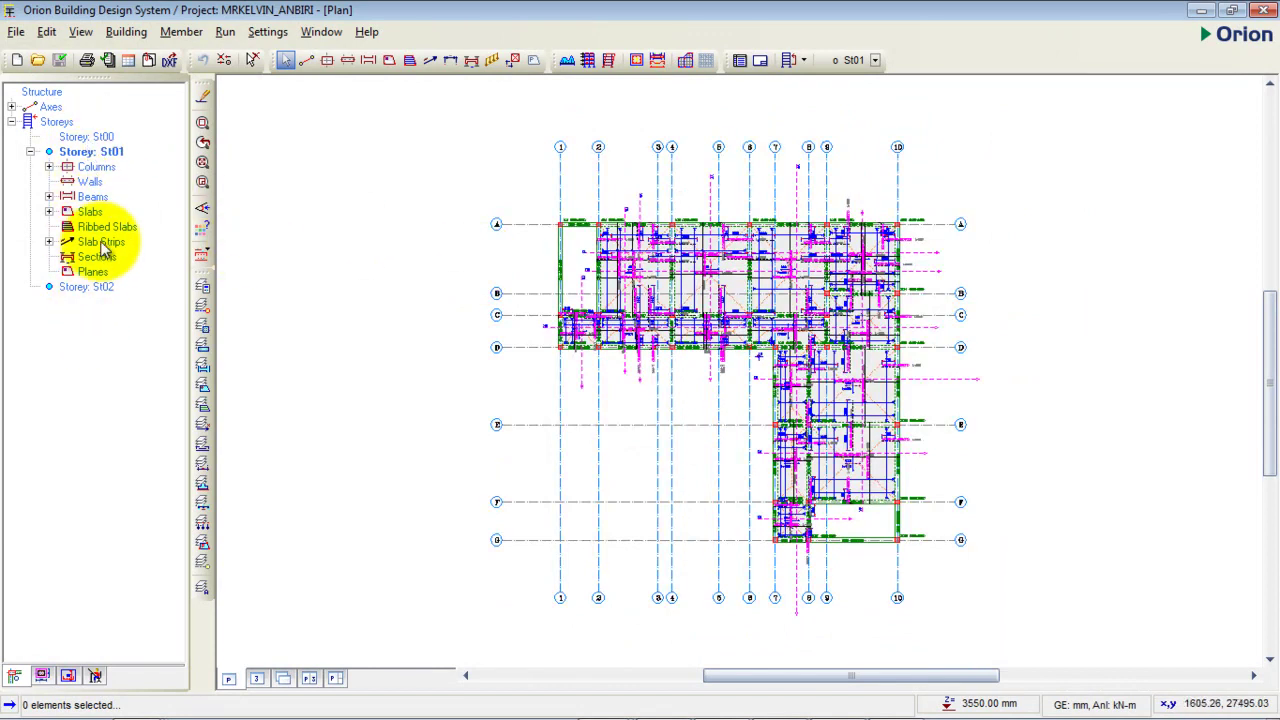
- Make St00 the active storey and zoom the plan to its 225×225 columns
double_click(99, 138)
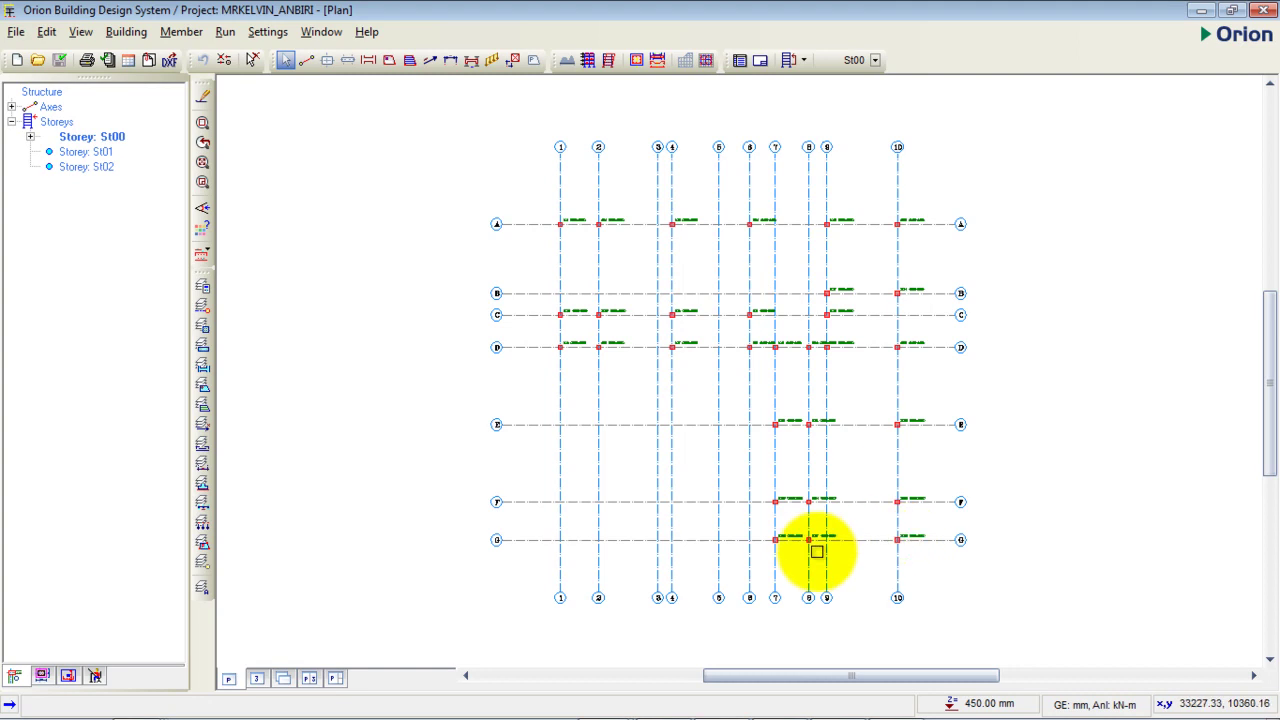
click(847, 470)
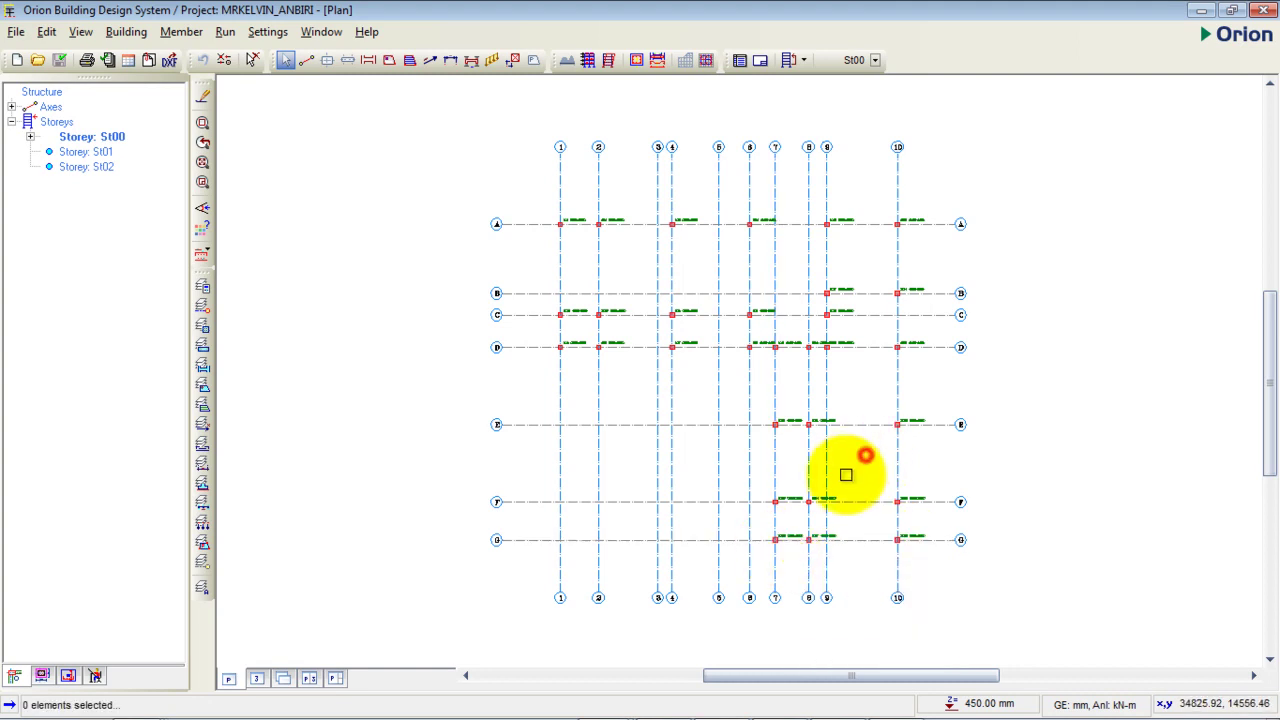
scroll(830, 480, up, 2)
scroll(714, 540, up, 2)
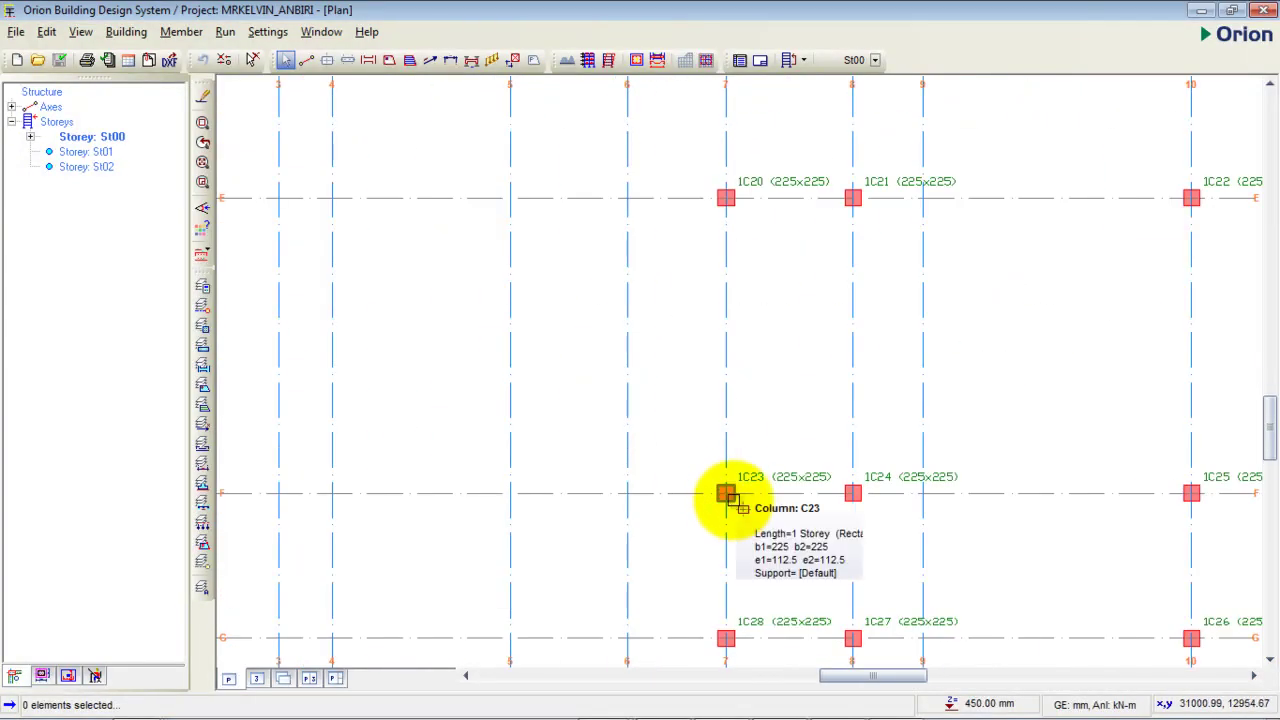
scroll(797, 468, down, 2)
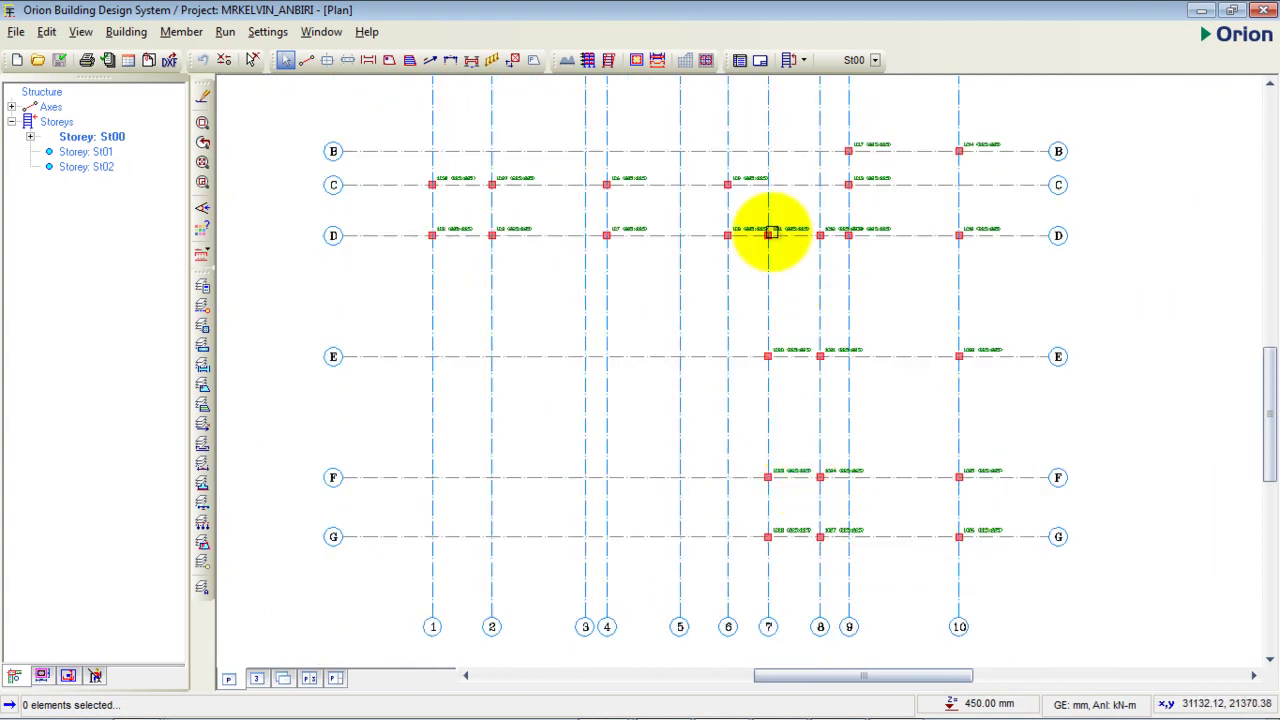
scroll(775, 228, down, 2)
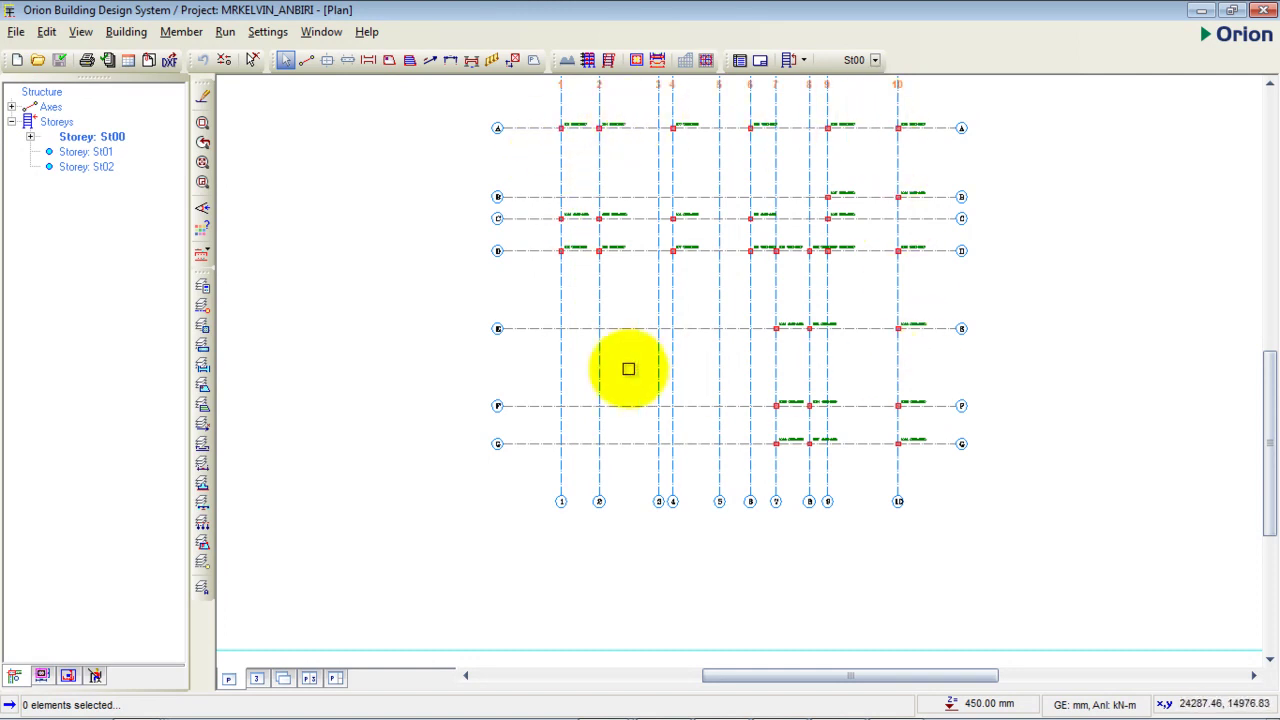
scroll(548, 362, down, 1)
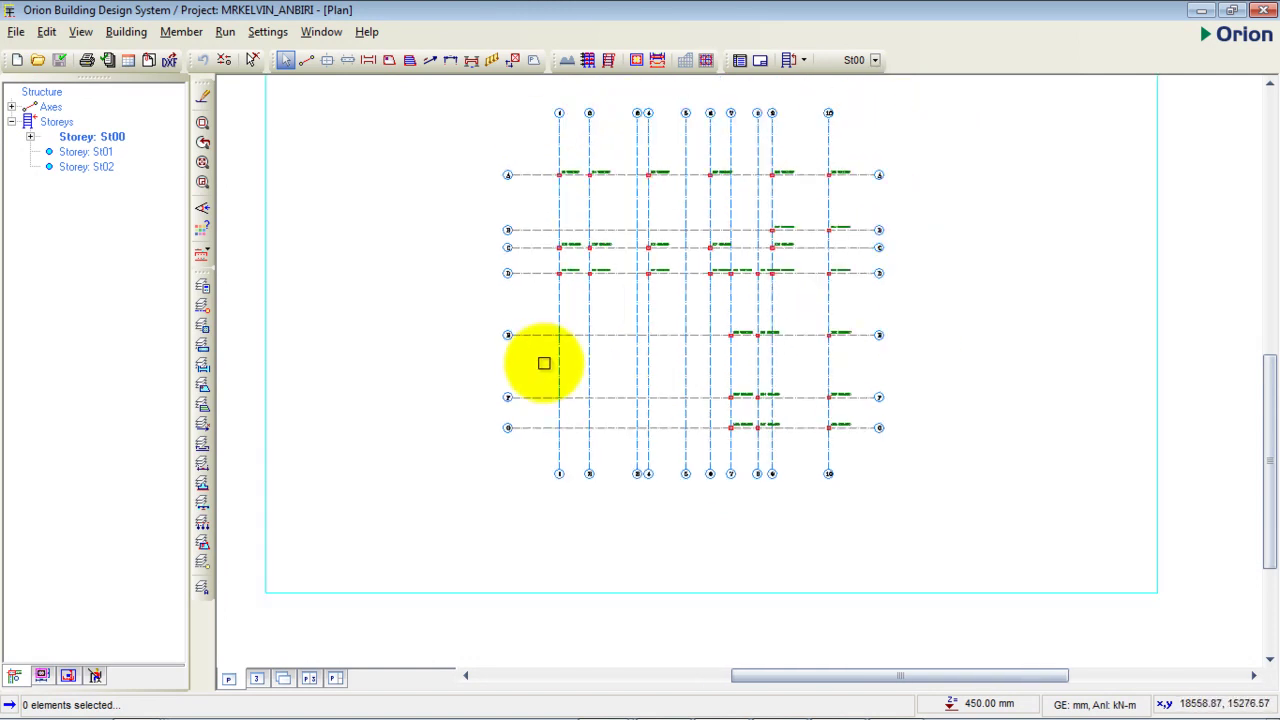
- Window-select the whole column grid so all 30 St00 columns are selected
click(527, 128)
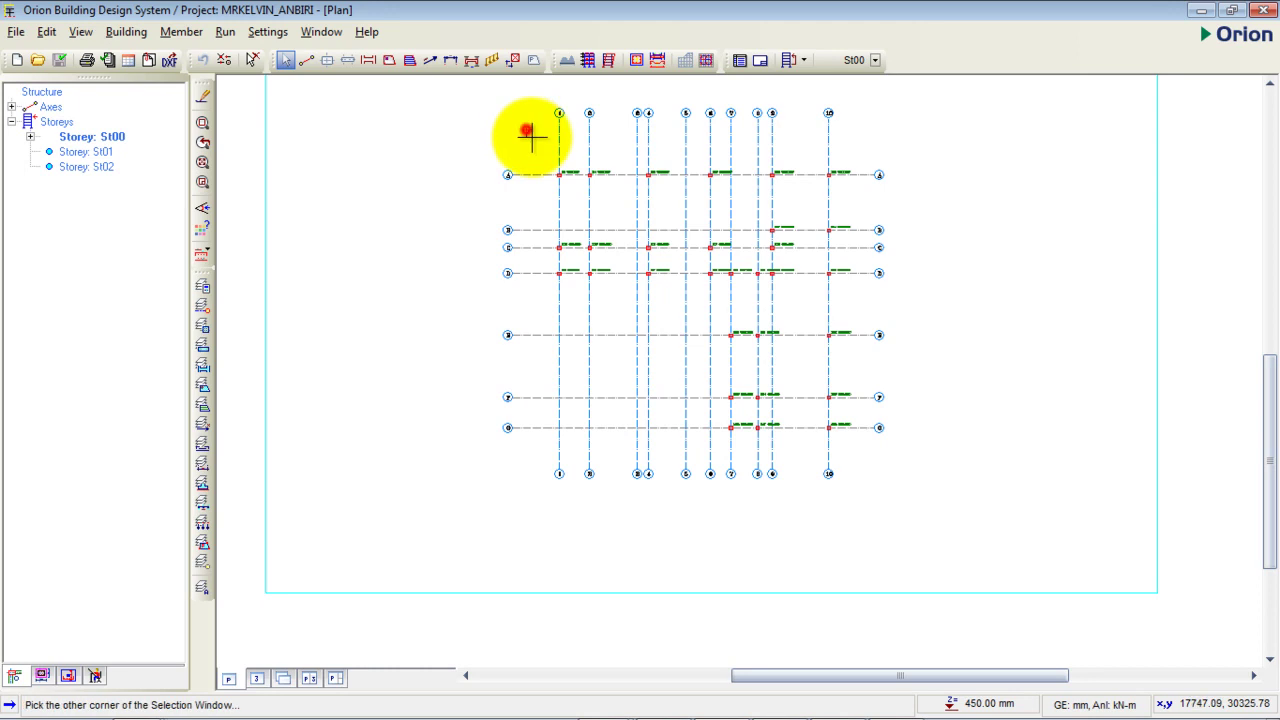
click(540, 142)
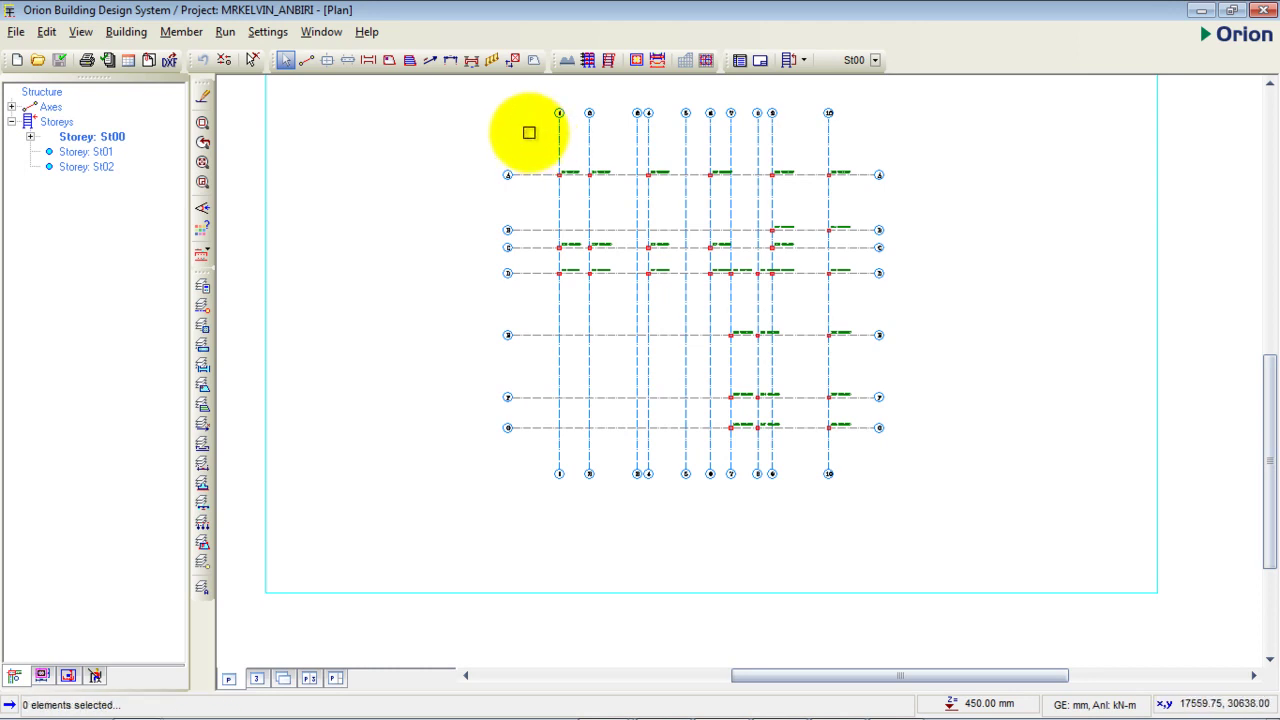
click(529, 132)
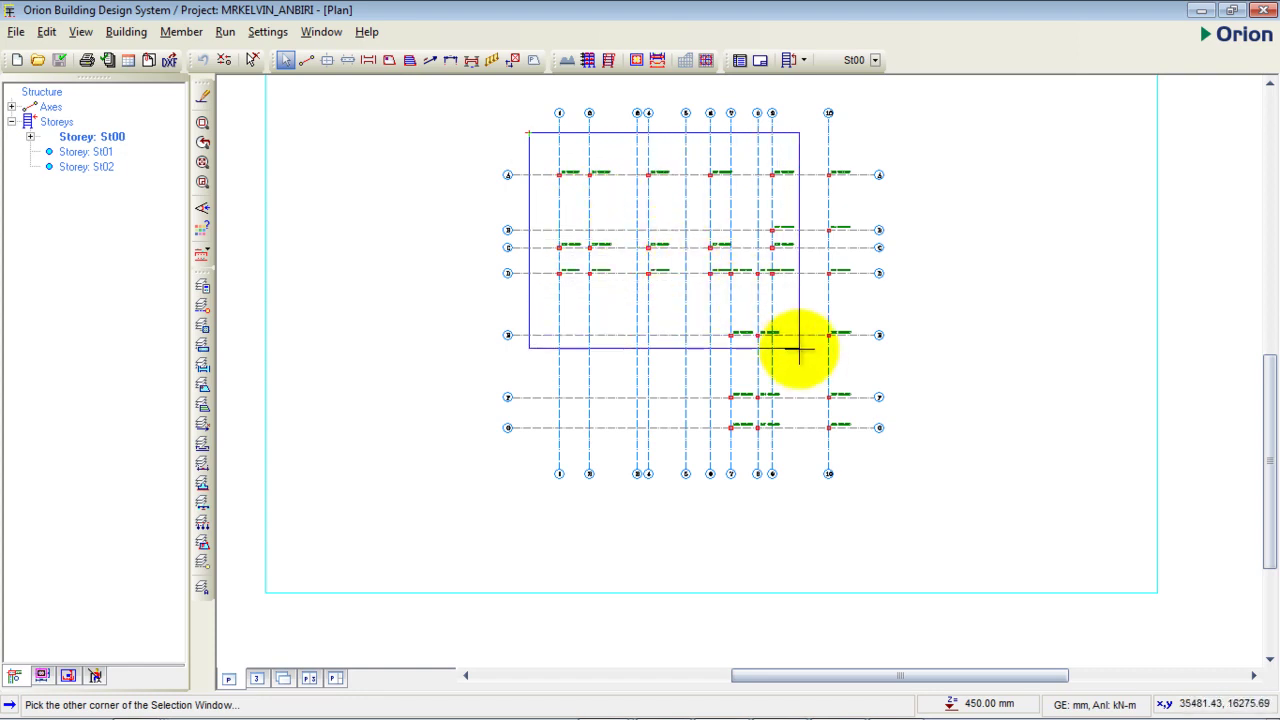
click(860, 443)
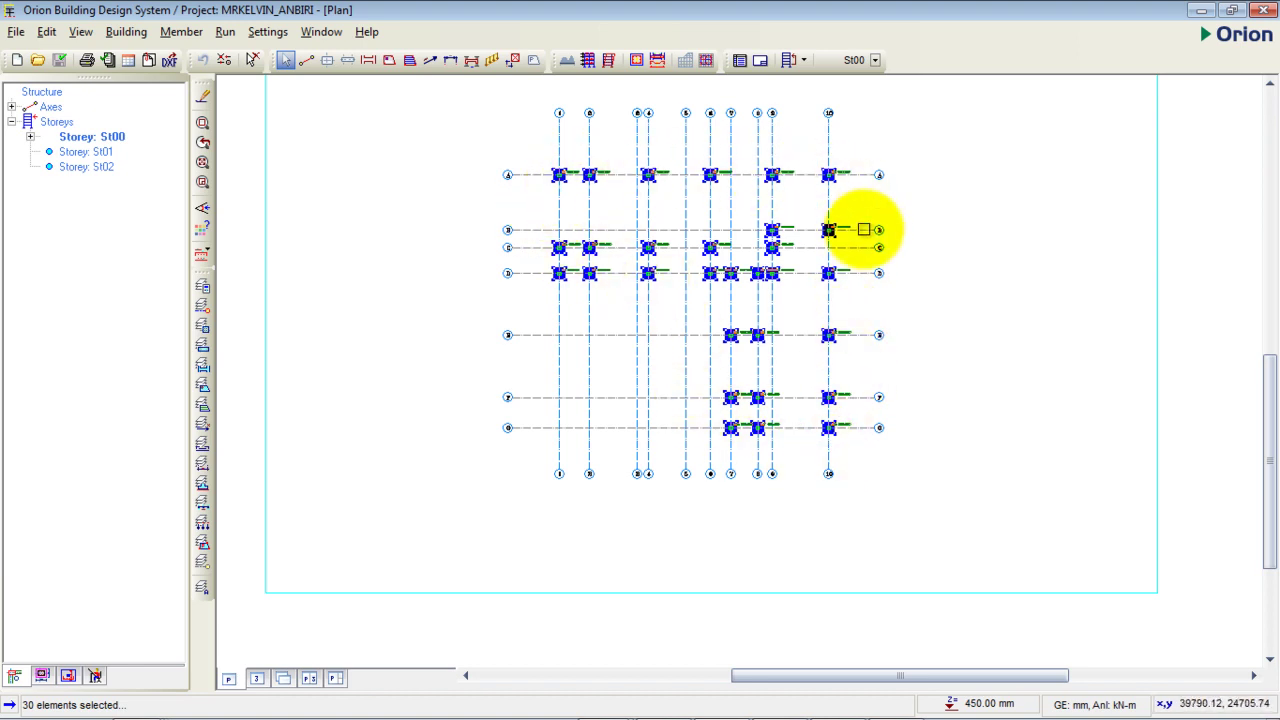
scroll(826, 430, up, 1)
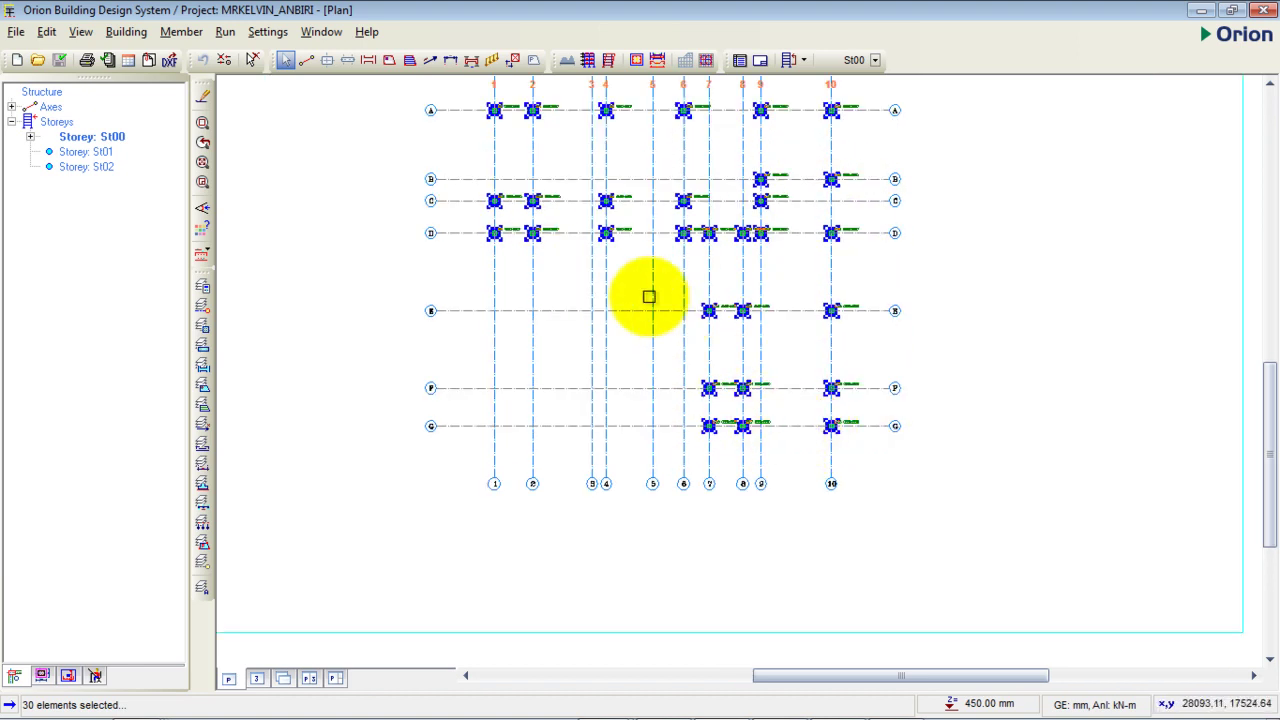
scroll(488, 110, up, 1)
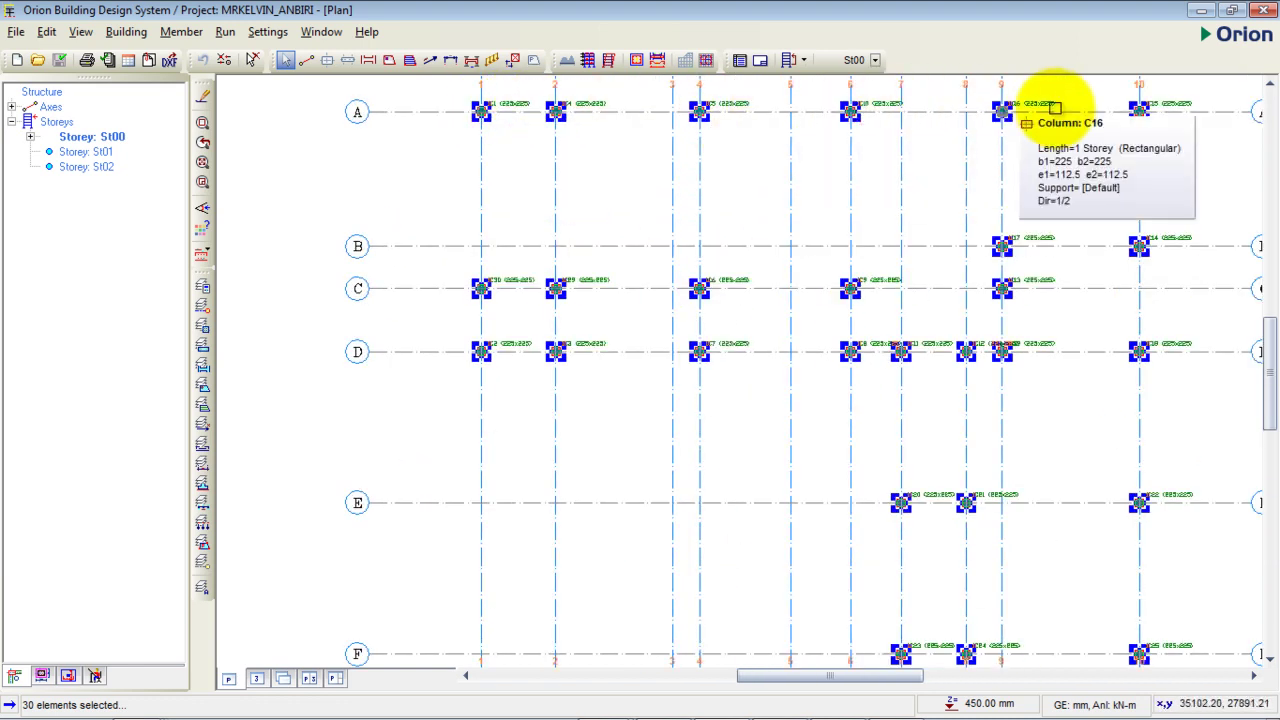
- Insert pad bases for the selected columns from the column context menu
right_click(481, 113)
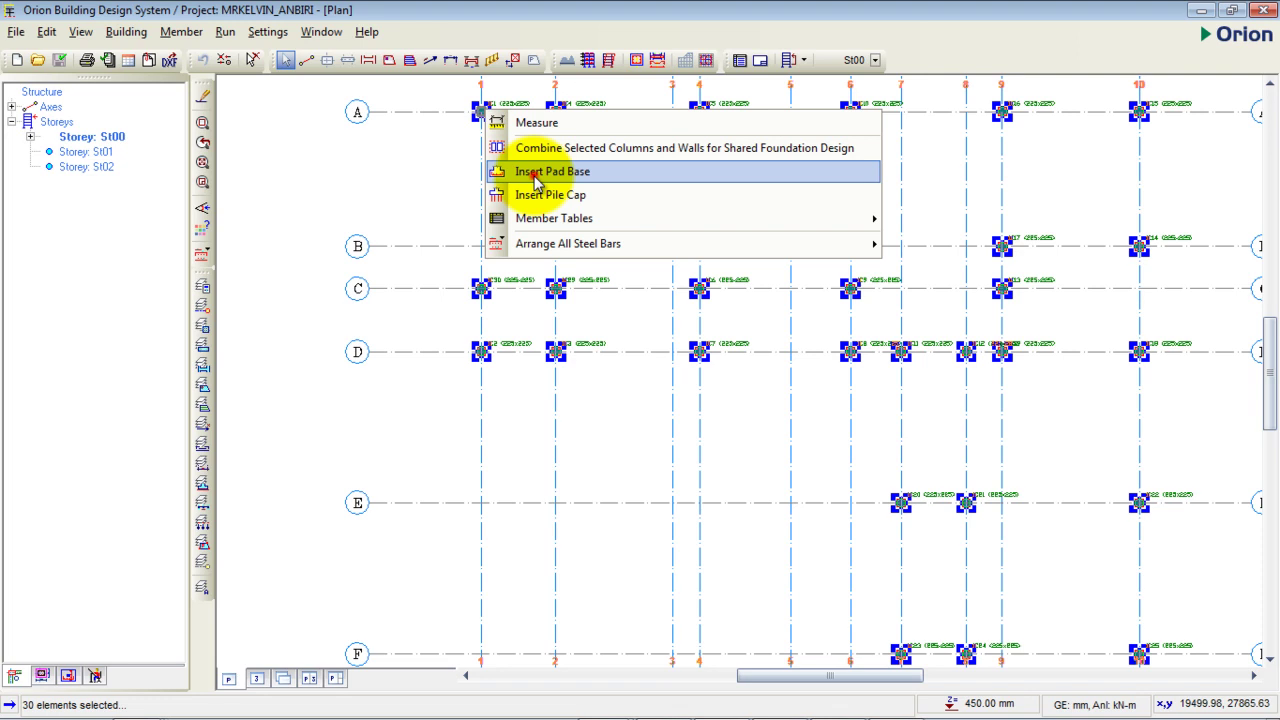
click(535, 180)
drag(610, 312, 628, 203)
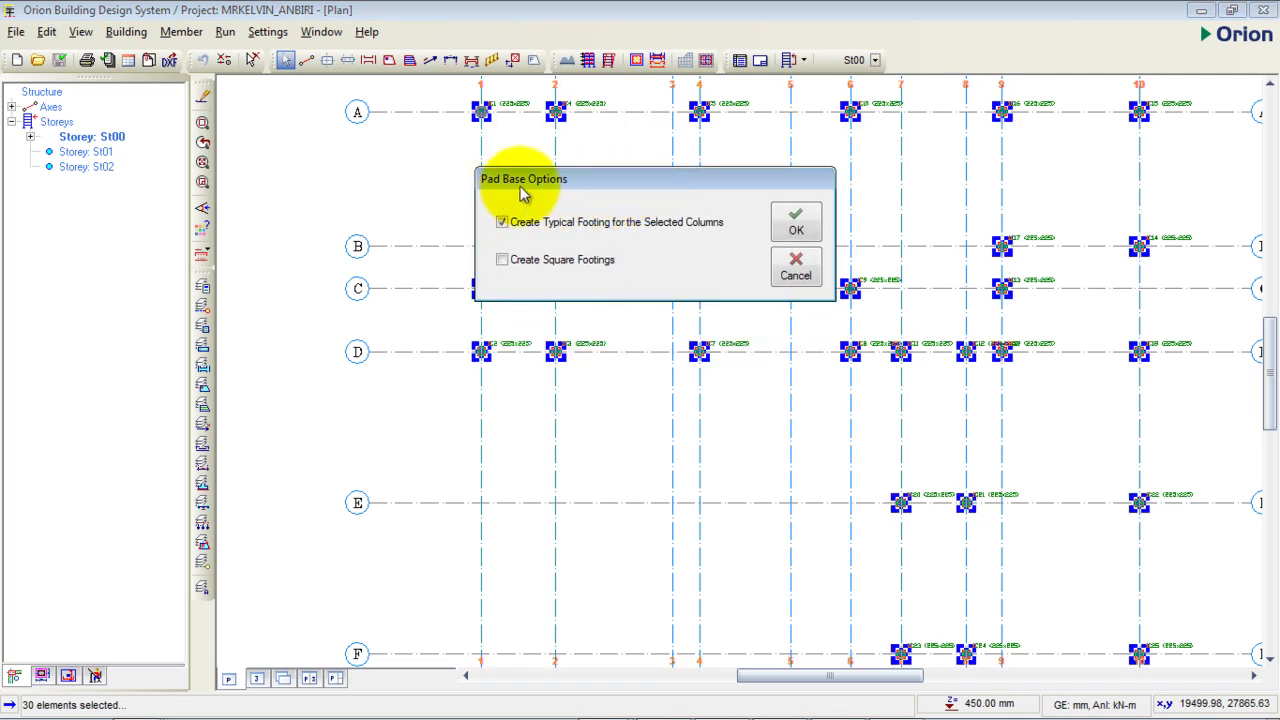
- Enable Create Square Footings and disable Create Typical Footing for the Selected Columns
drag(578, 191, 604, 178)
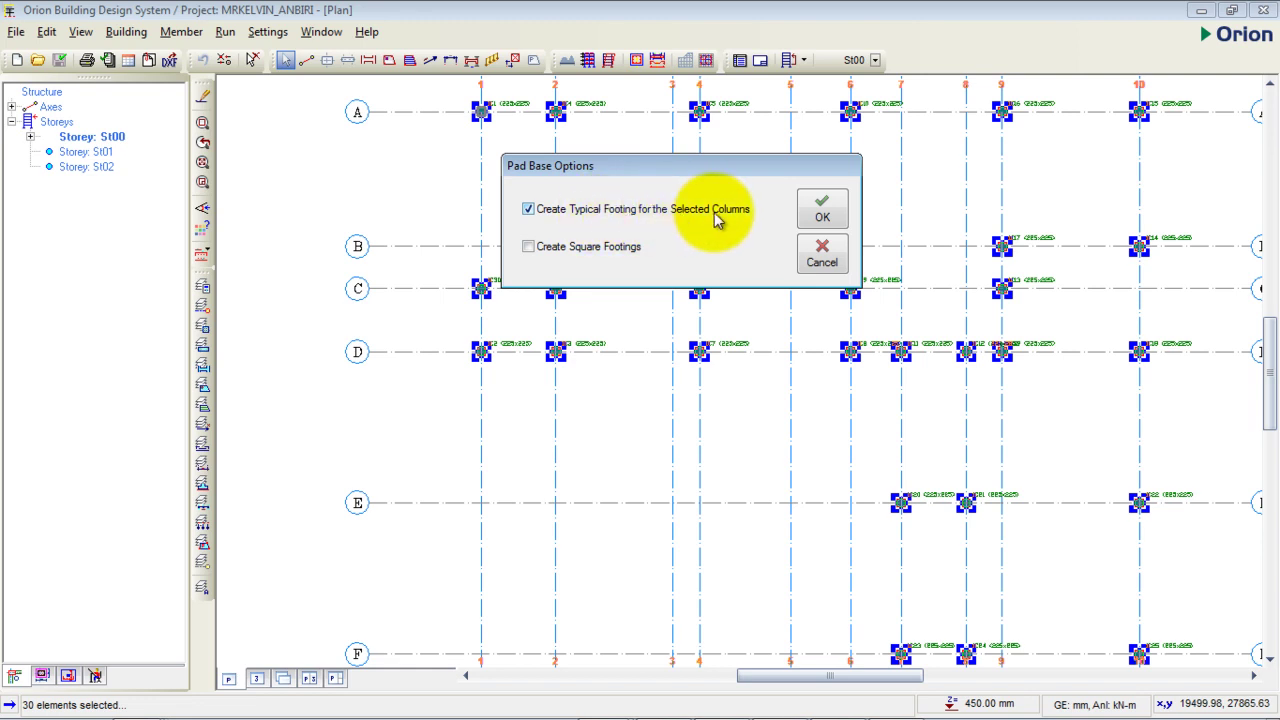
click(575, 248)
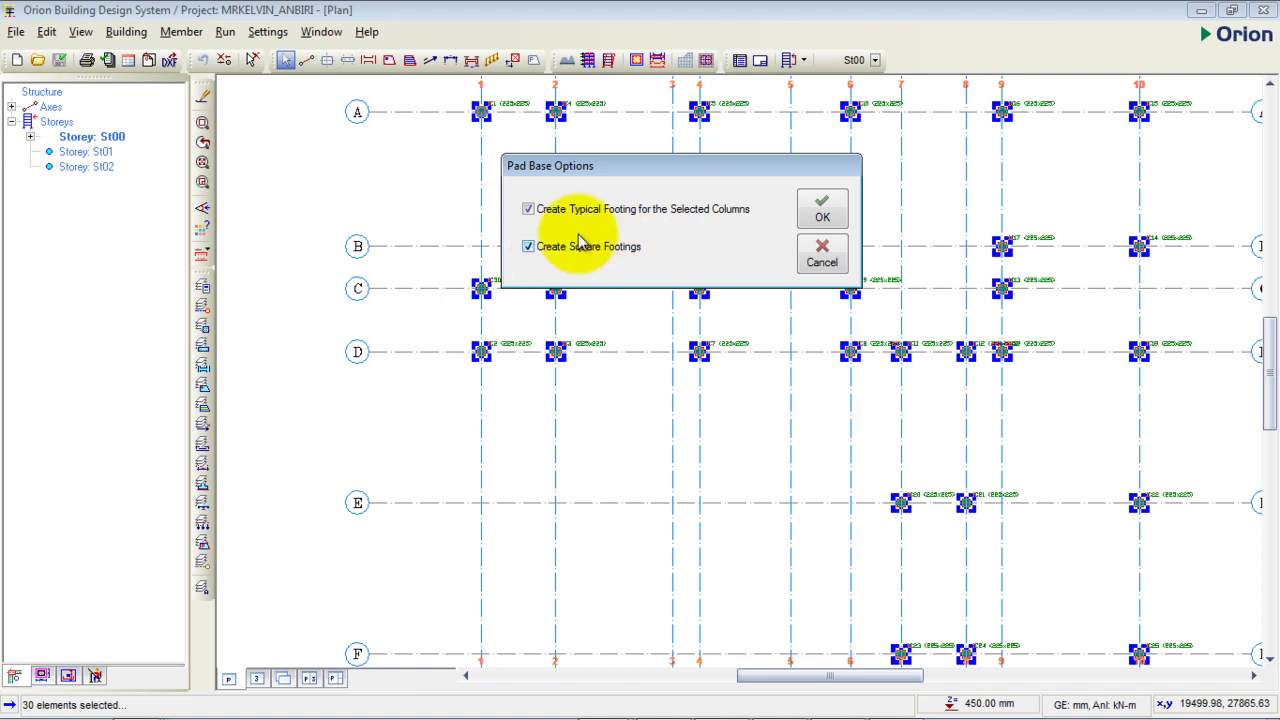
click(527, 209)
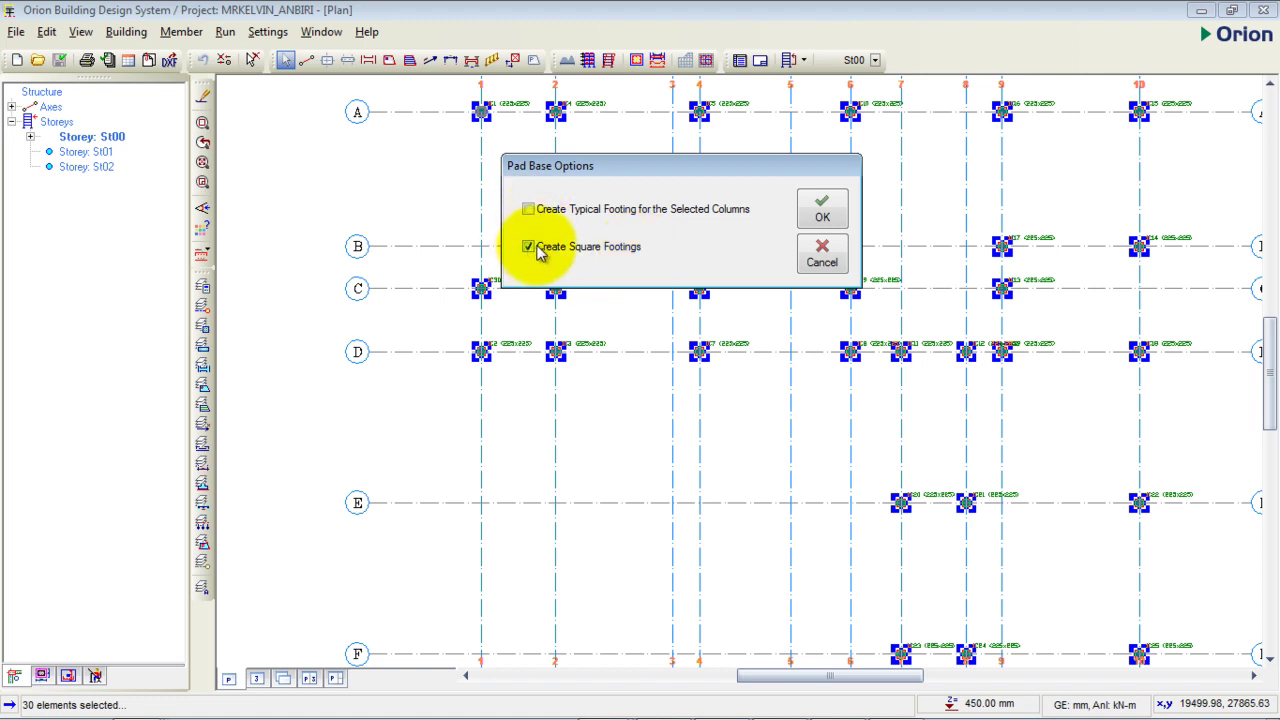
- Switch back to typical footing with square footings off, and confirm the Pad Base Options
drag(665, 168, 487, 360)
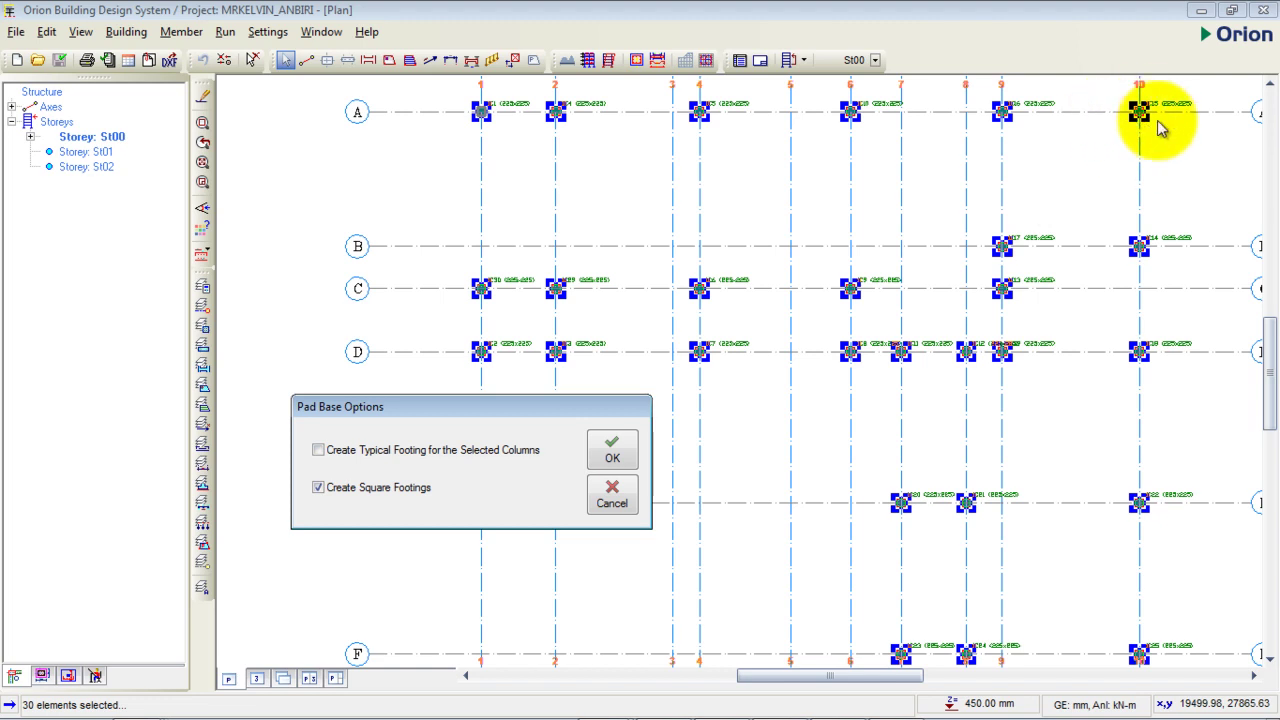
click(434, 410)
drag(436, 413, 474, 358)
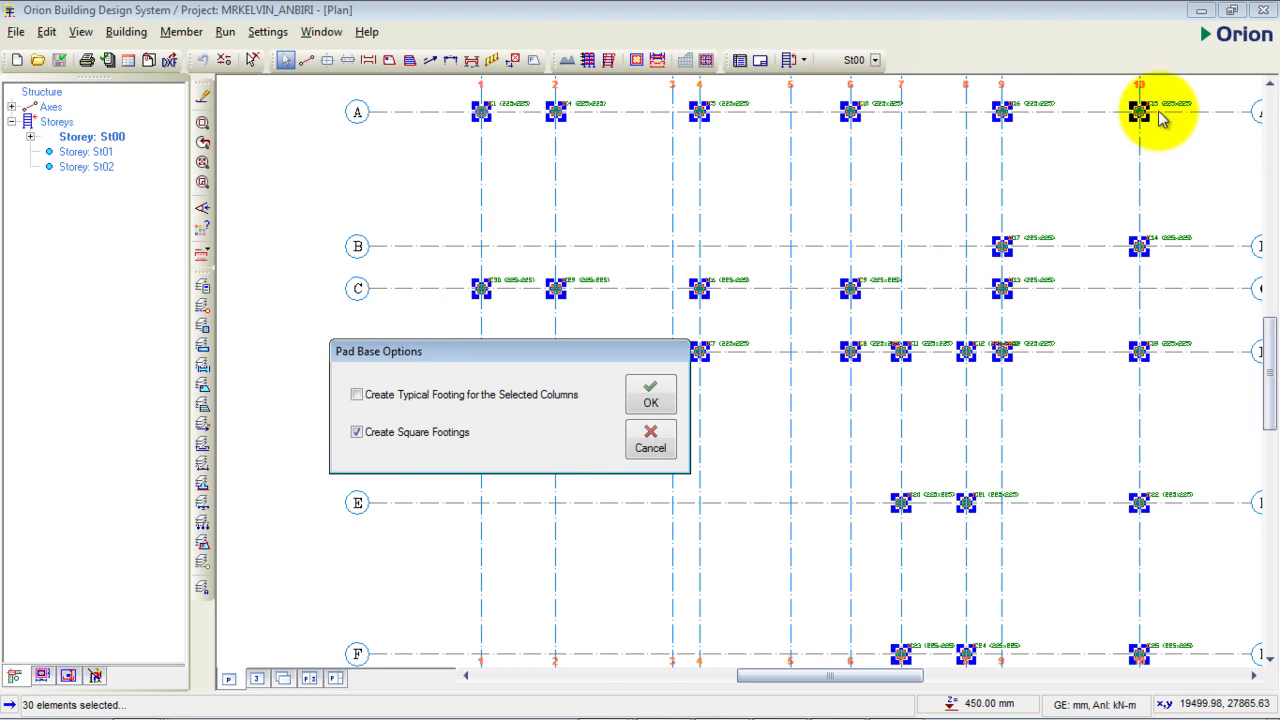
drag(533, 355, 617, 276)
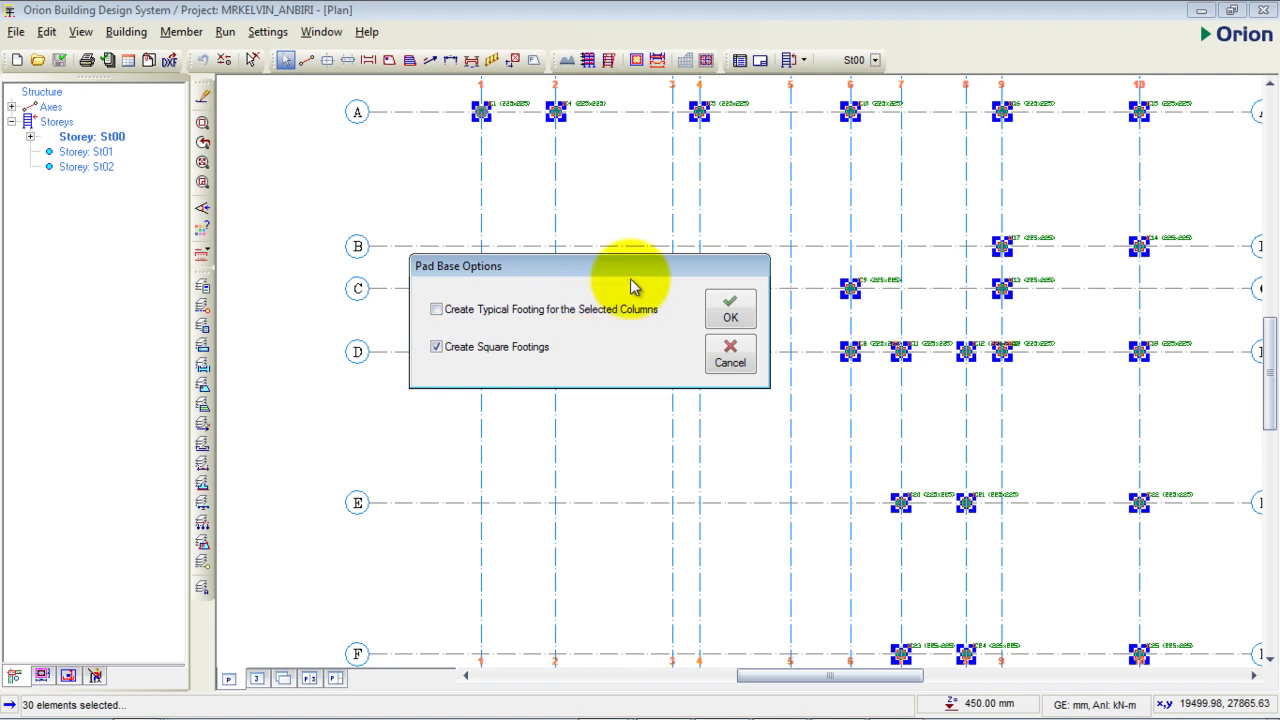
drag(629, 265, 666, 218)
click(474, 301)
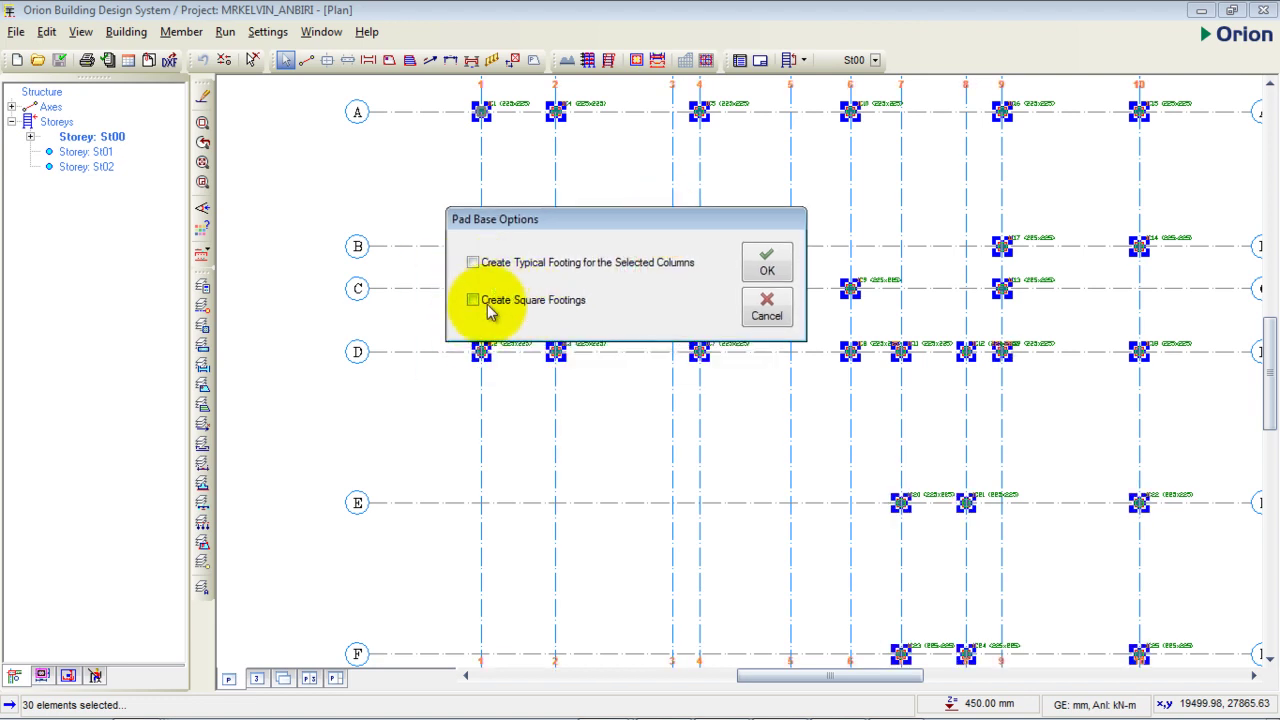
click(473, 263)
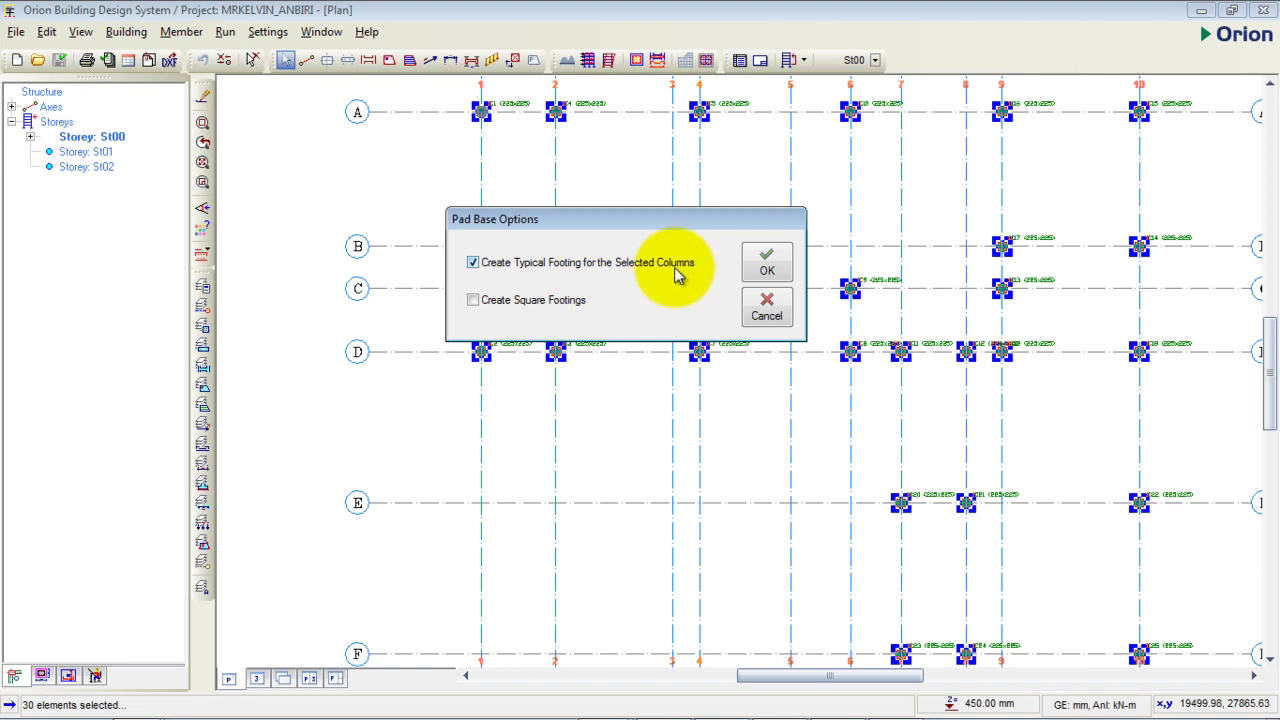
click(766, 262)
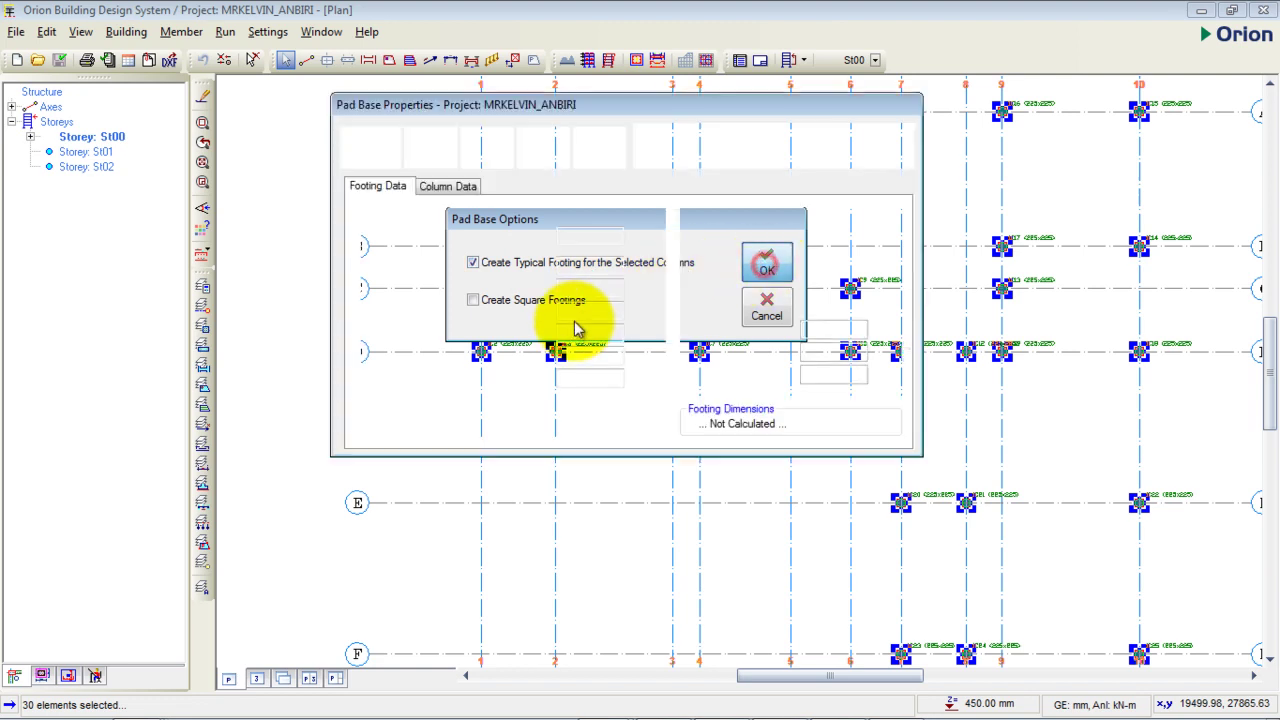
drag(612, 113, 689, 129)
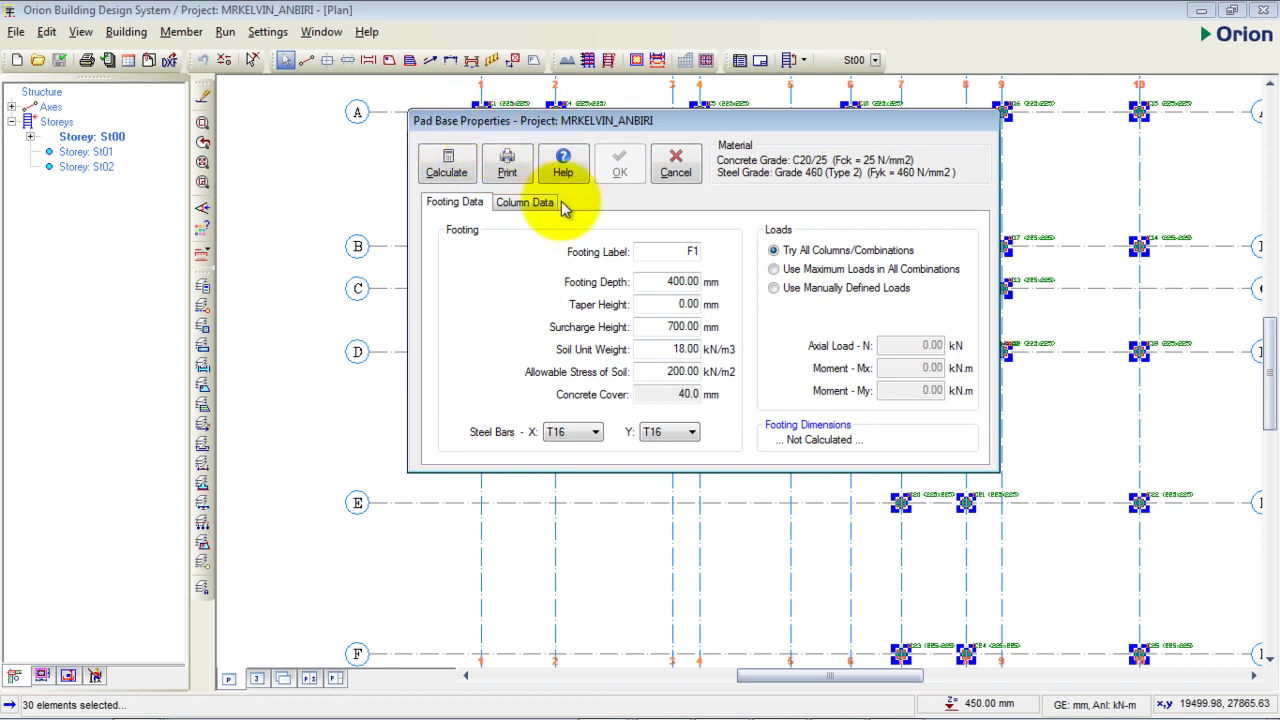
drag(766, 120, 748, 93)
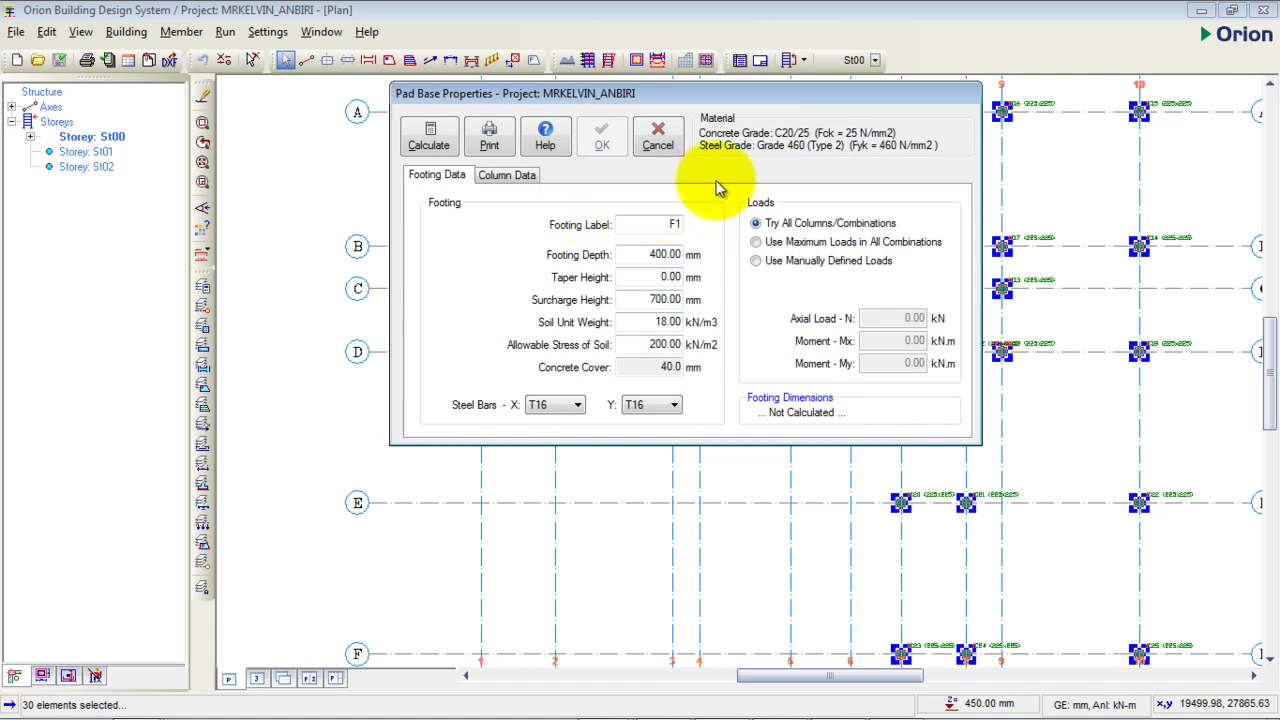
mouse_move(723, 100)
mouse_down()
mouse_move(717, 128)
mouse_move(708, 112)
mouse_up()
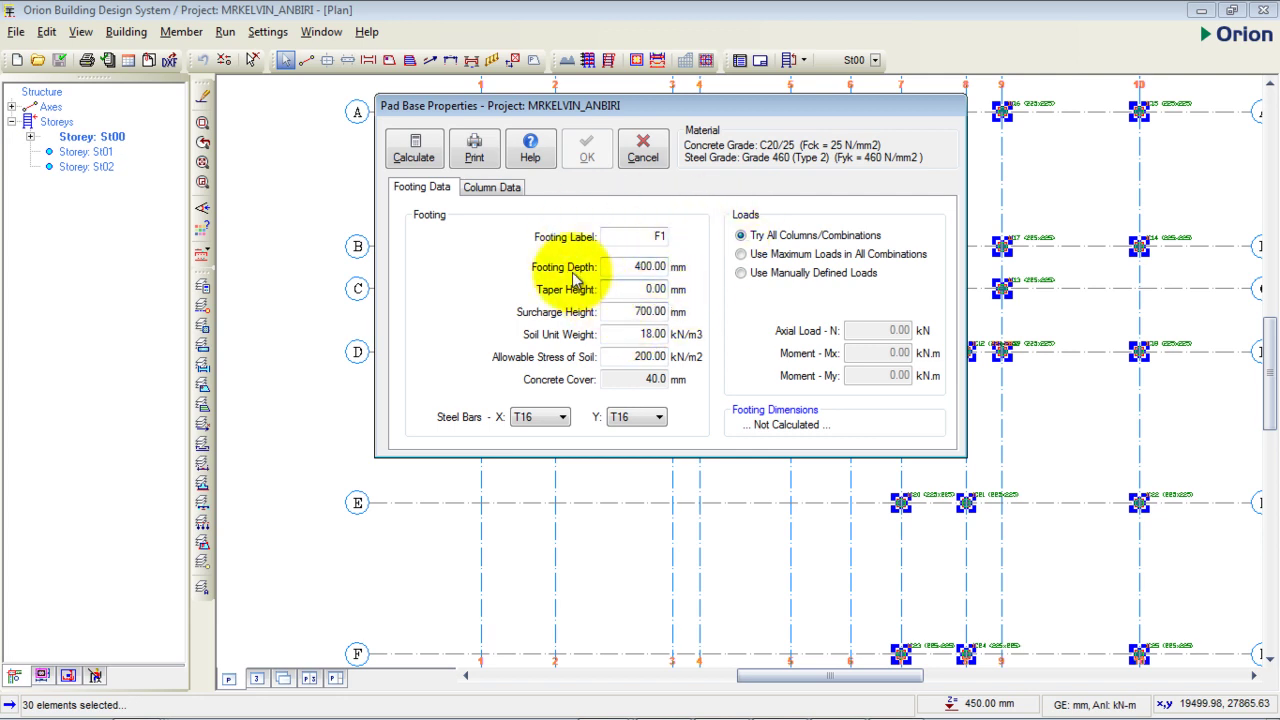
- Give footing F1 a 300 mm depth, 1200 mm surcharge height and 0 taper
double_click(650, 266)
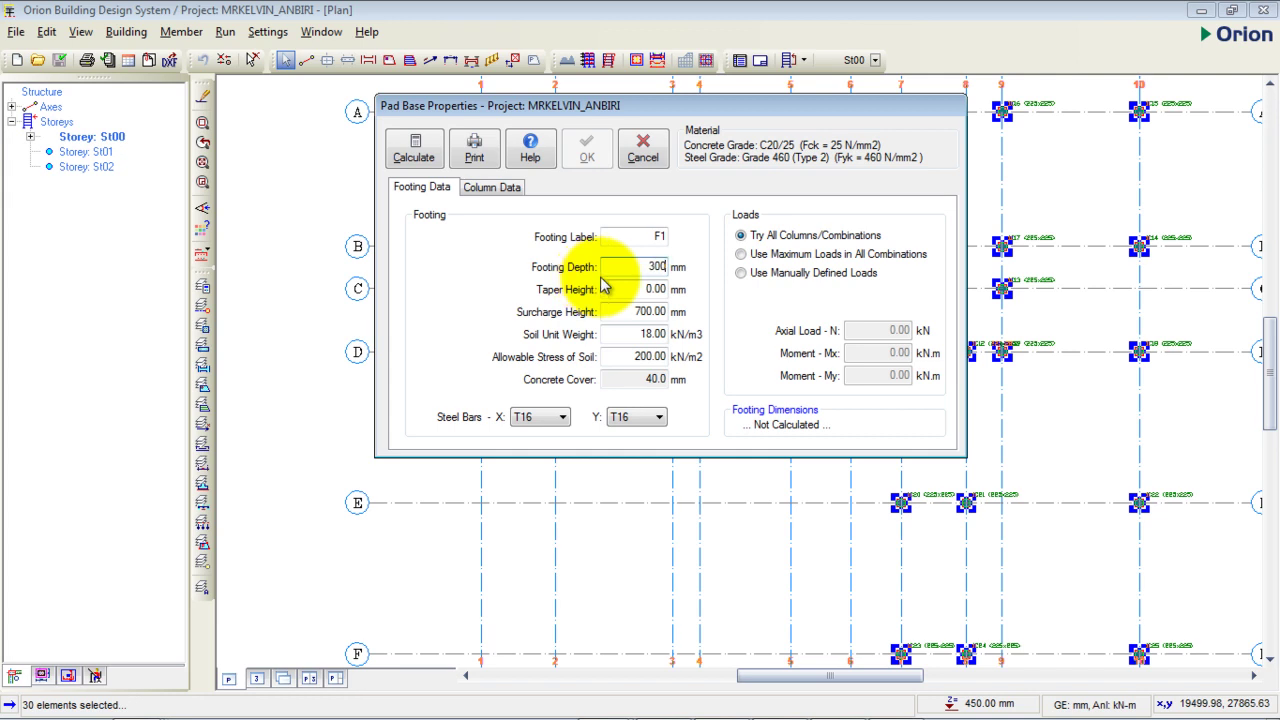
drag(636, 286, 666, 285)
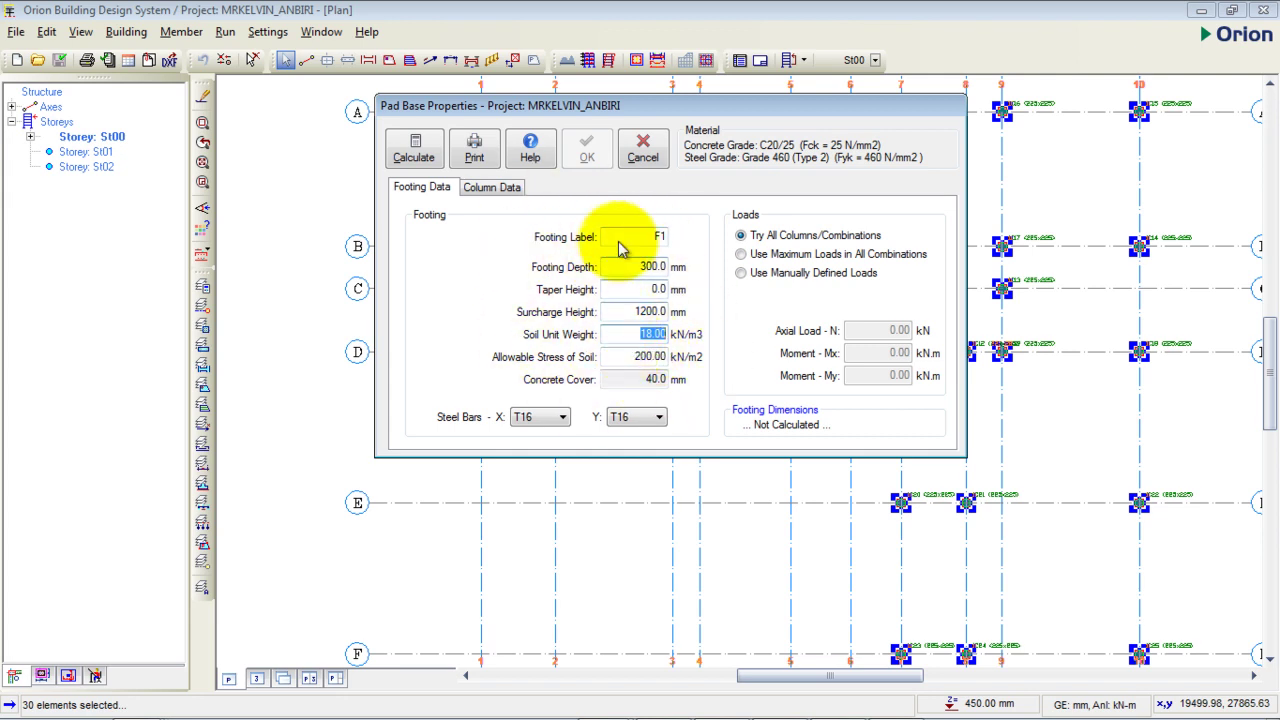
click(655, 378)
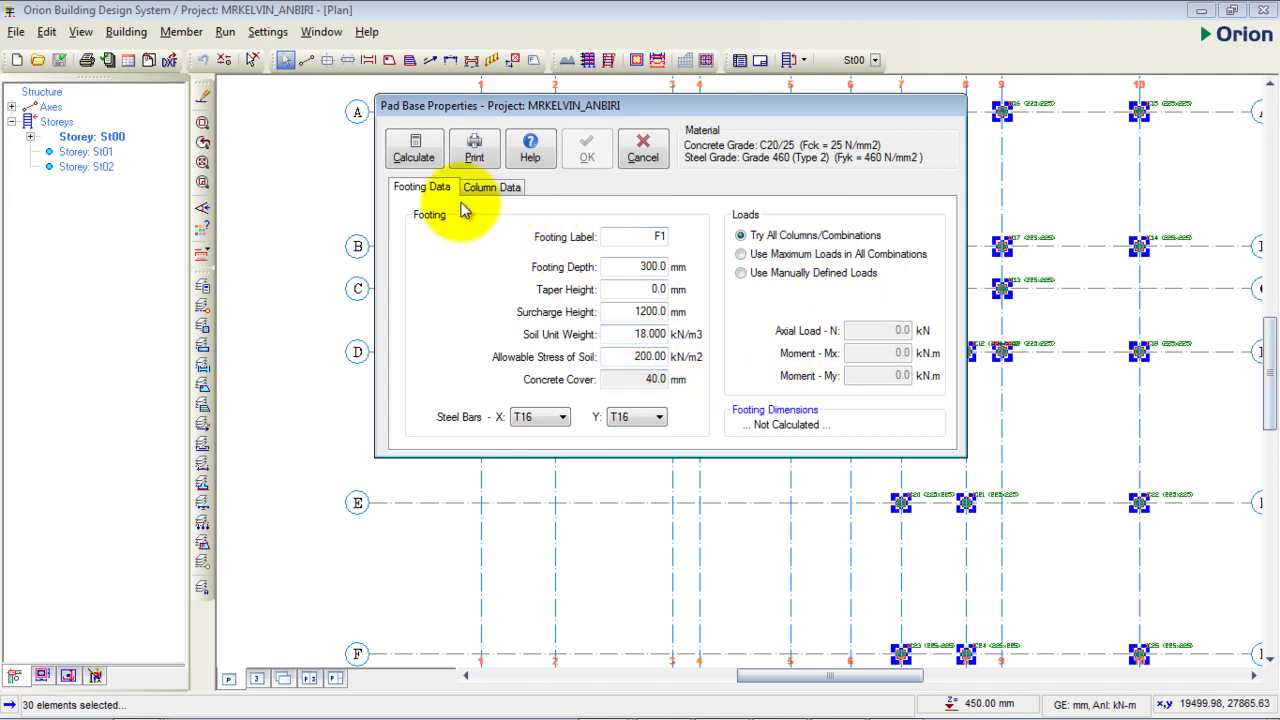
- Calculate footing F1 and enter Lx 1200 mm with Ly 1000 mm
click(421, 163)
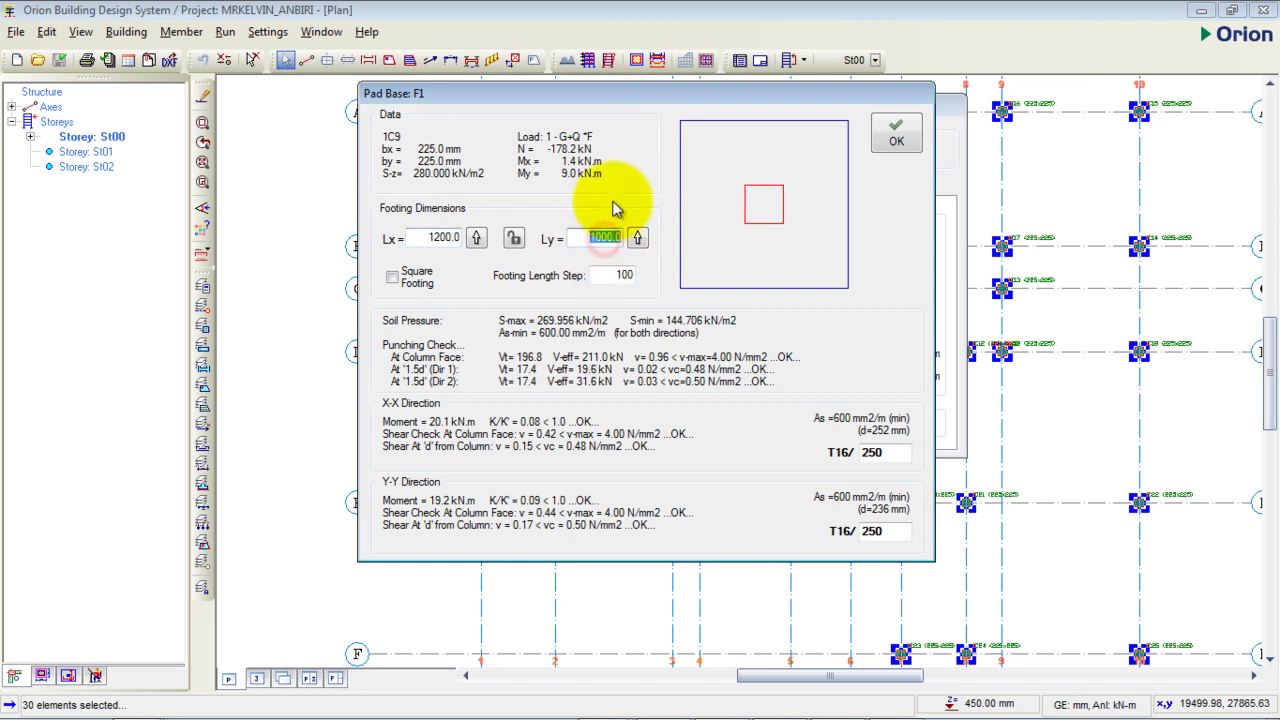
key(Tab)
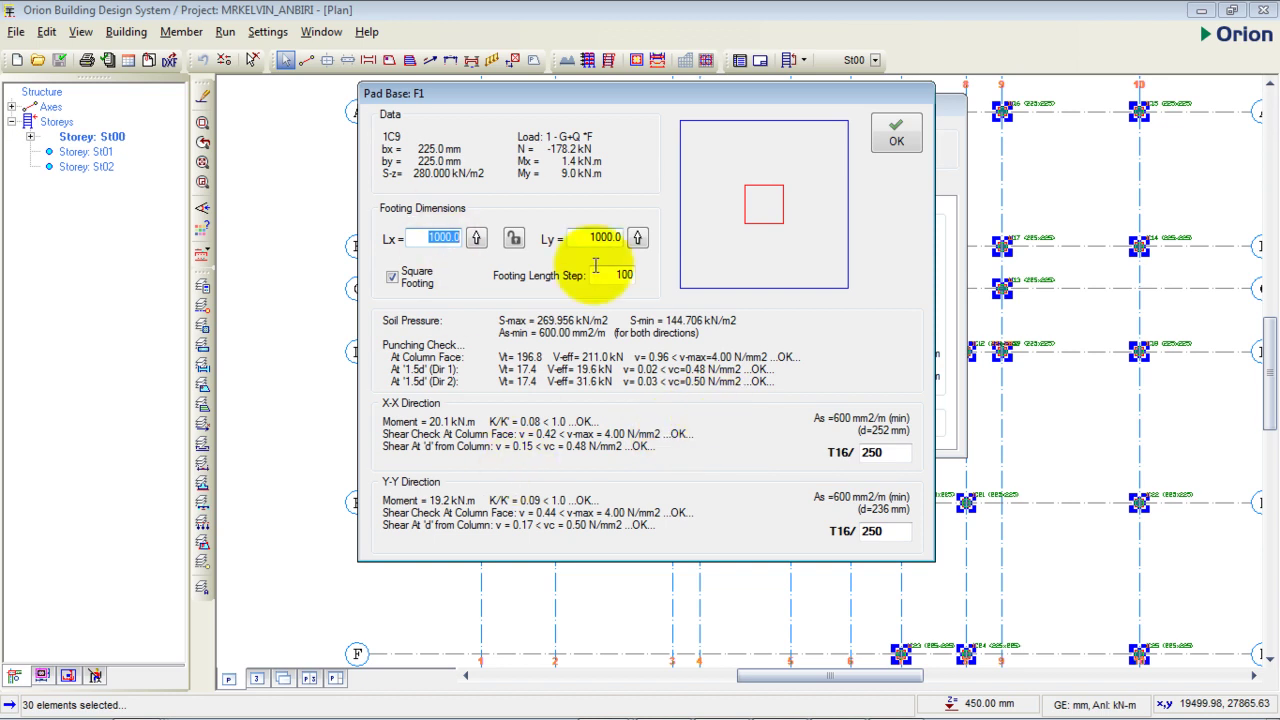
- Try larger F1 sizes, stepping Lx up from 1000 to 1500 mm
drag(480, 95, 602, 139)
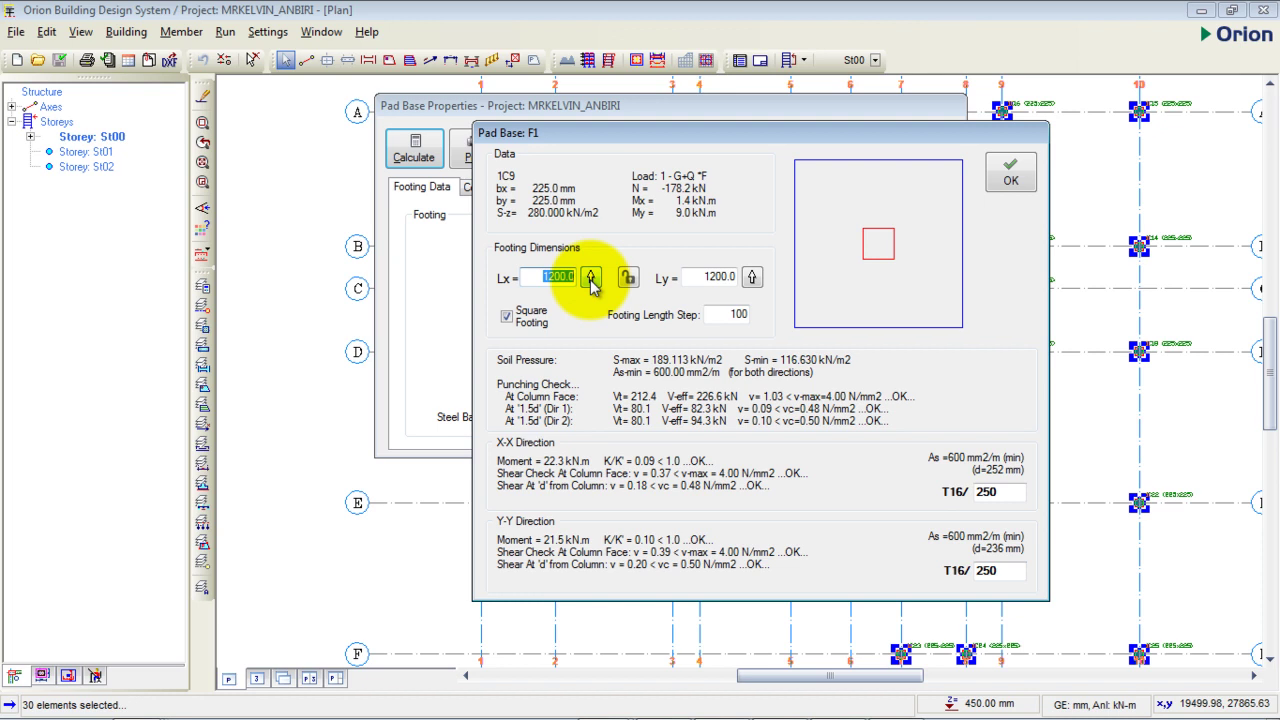
click(591, 280)
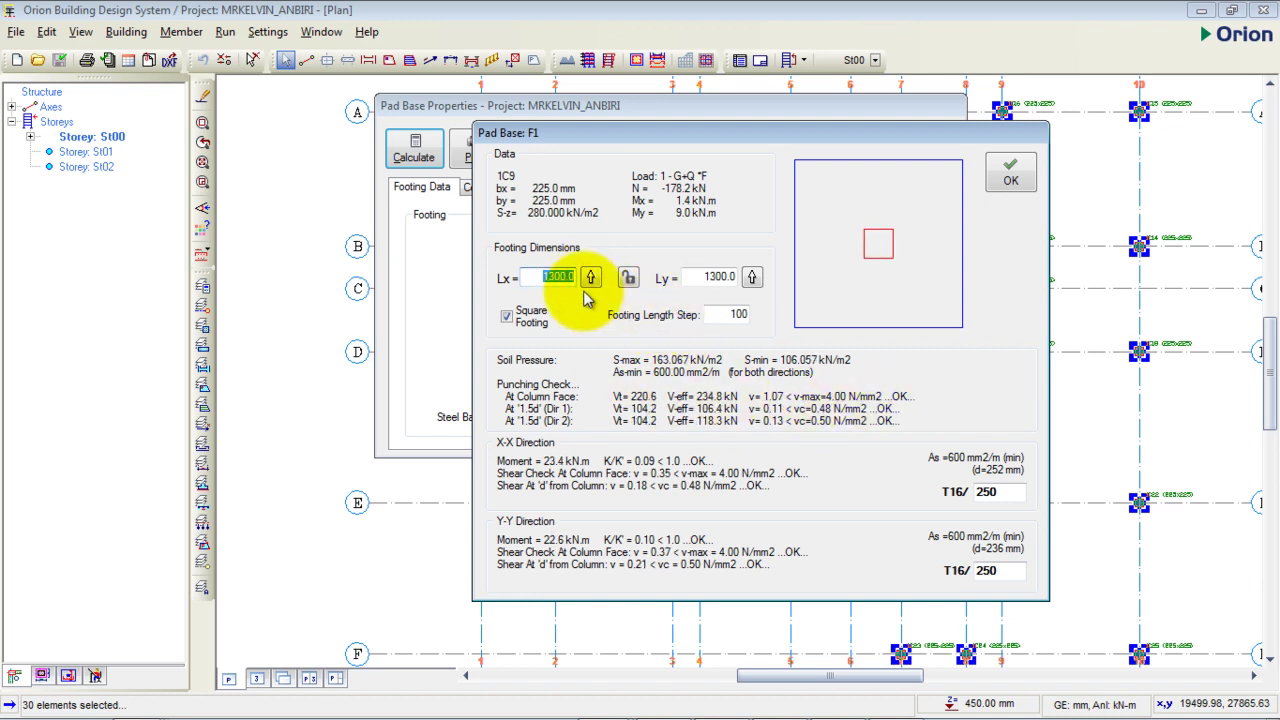
click(507, 319)
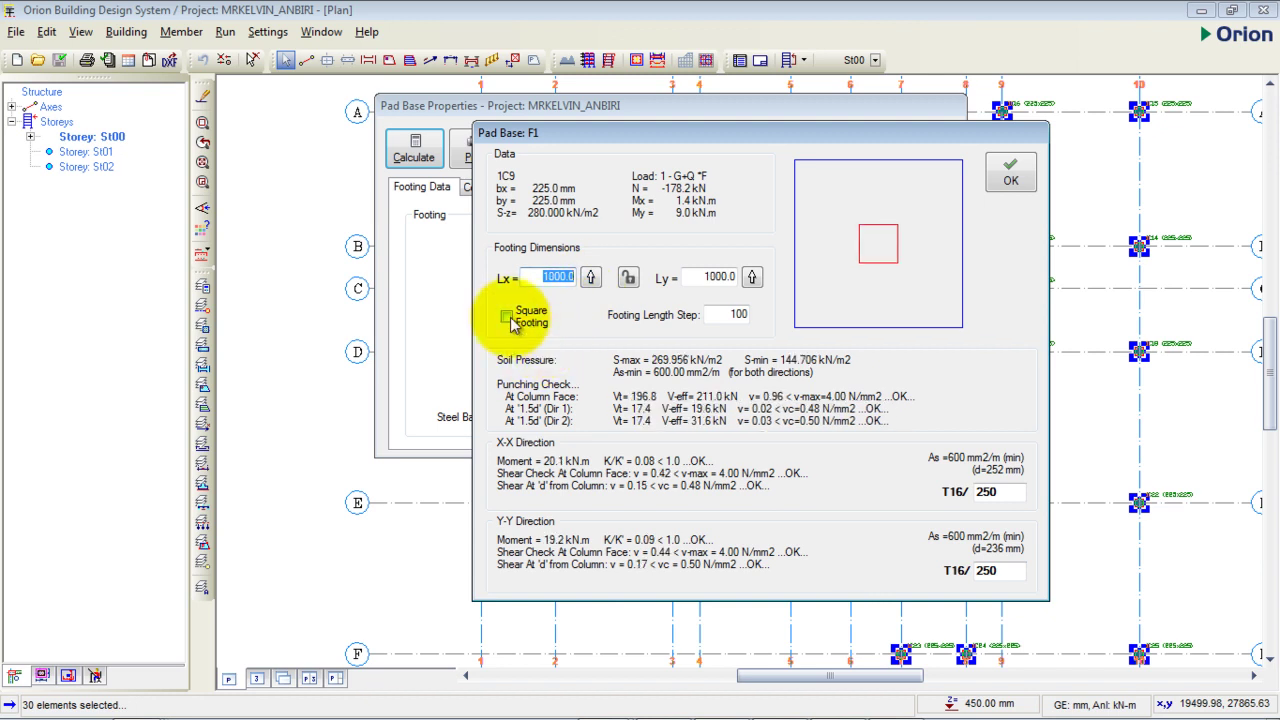
click(591, 279)
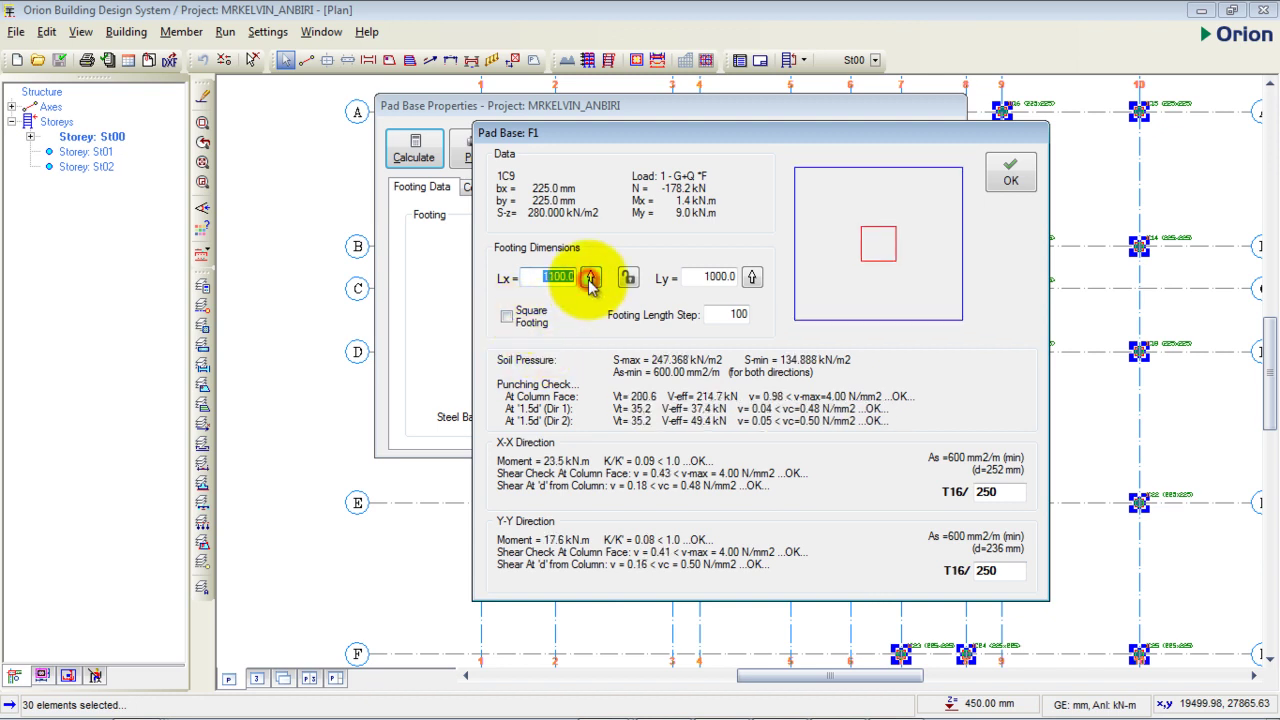
click(590, 280)
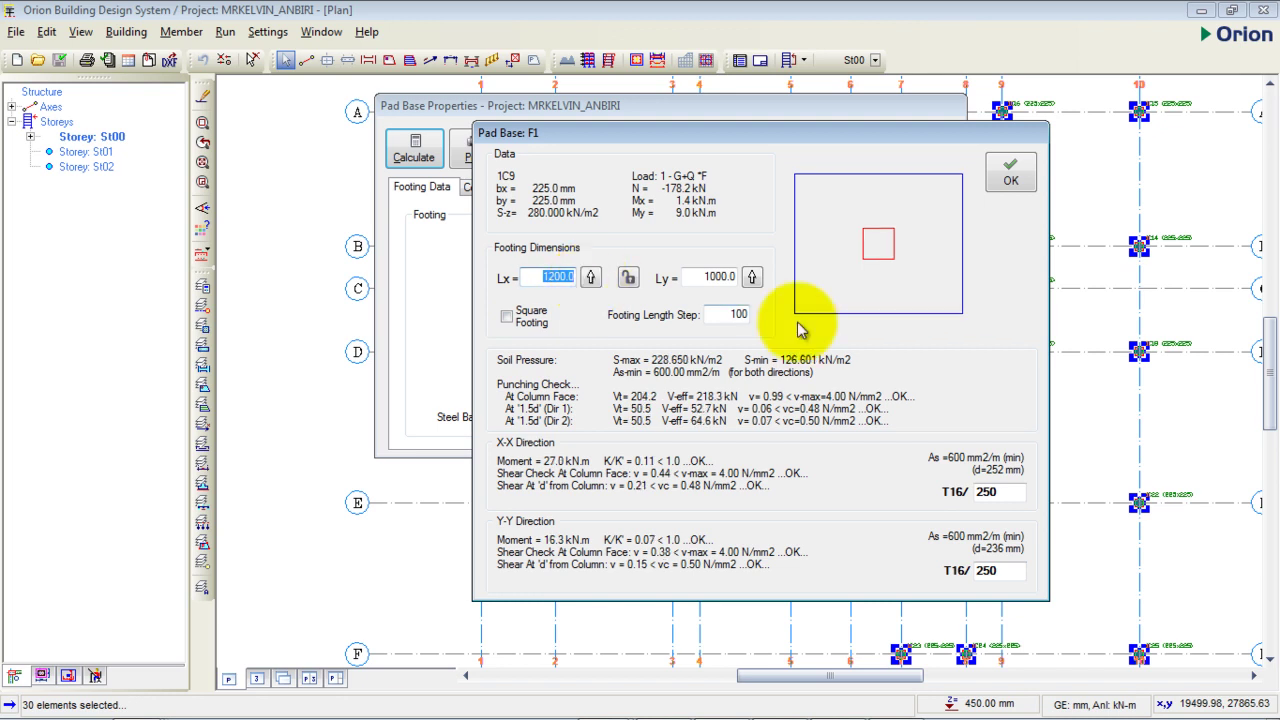
click(592, 279)
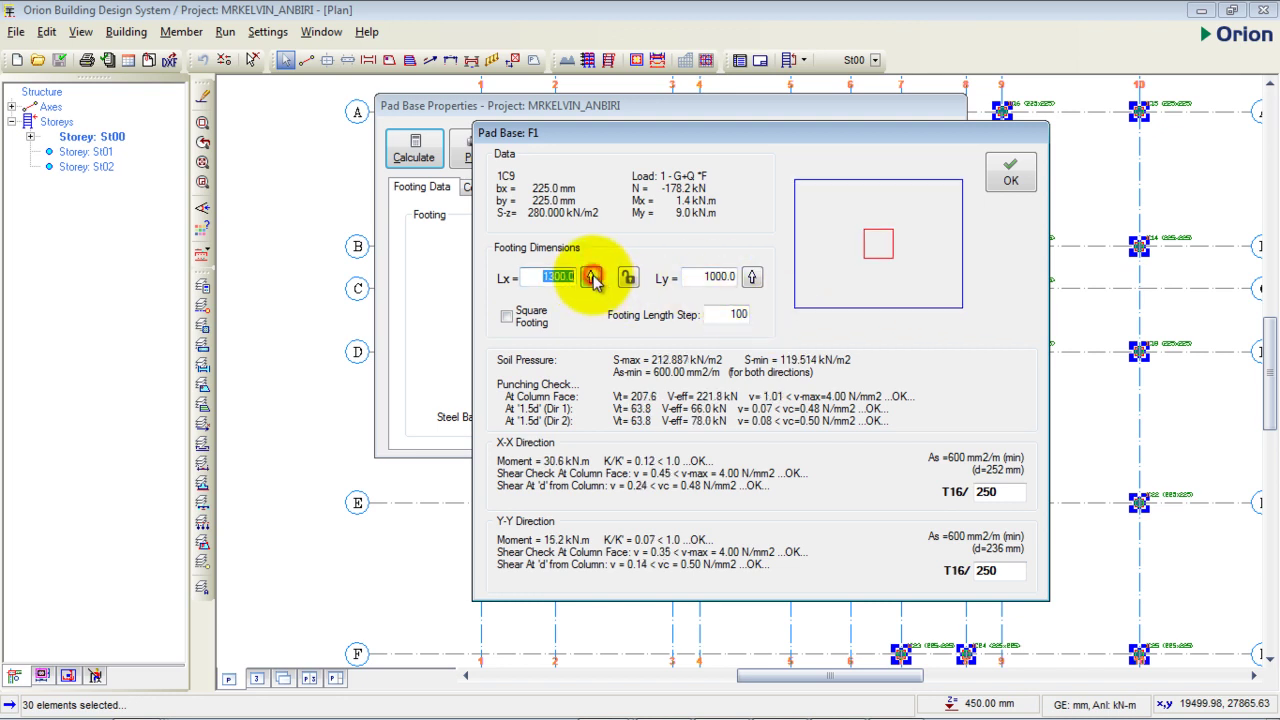
click(592, 279)
click(592, 279)
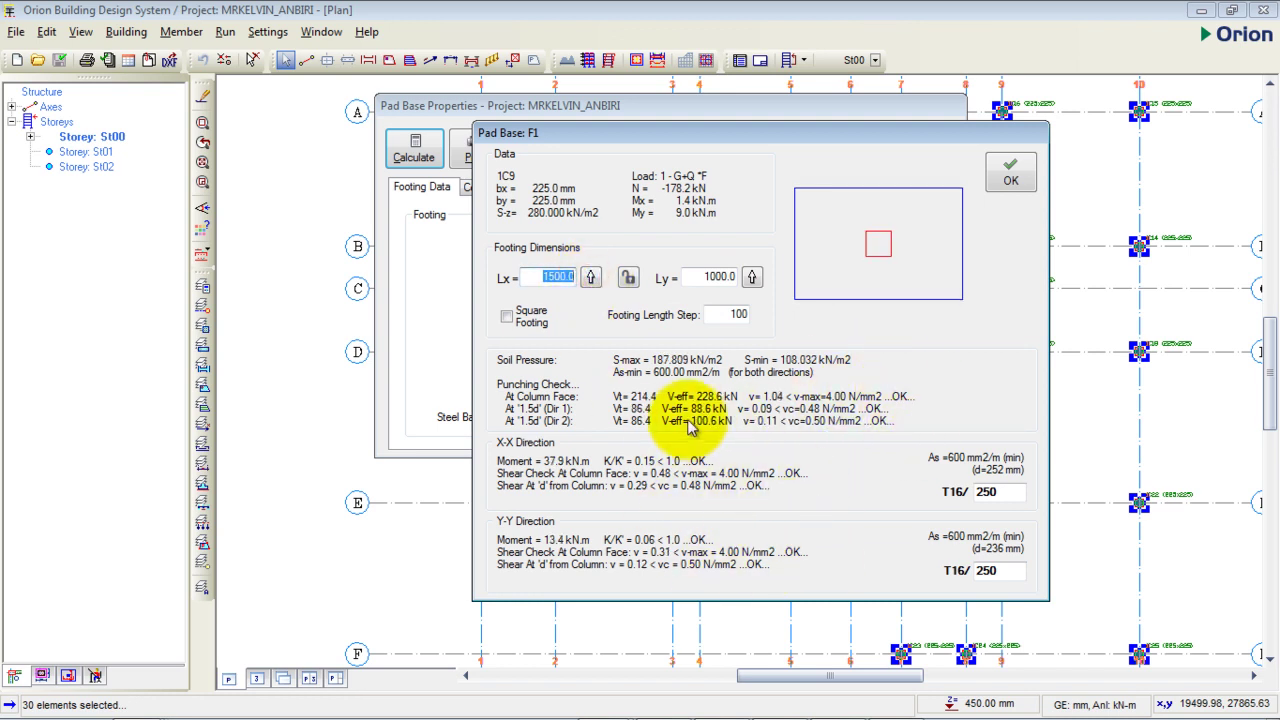
- Raise Ly to 1200 mm, then restore the square 1000×1000 footing and accept it
click(751, 279)
click(751, 279)
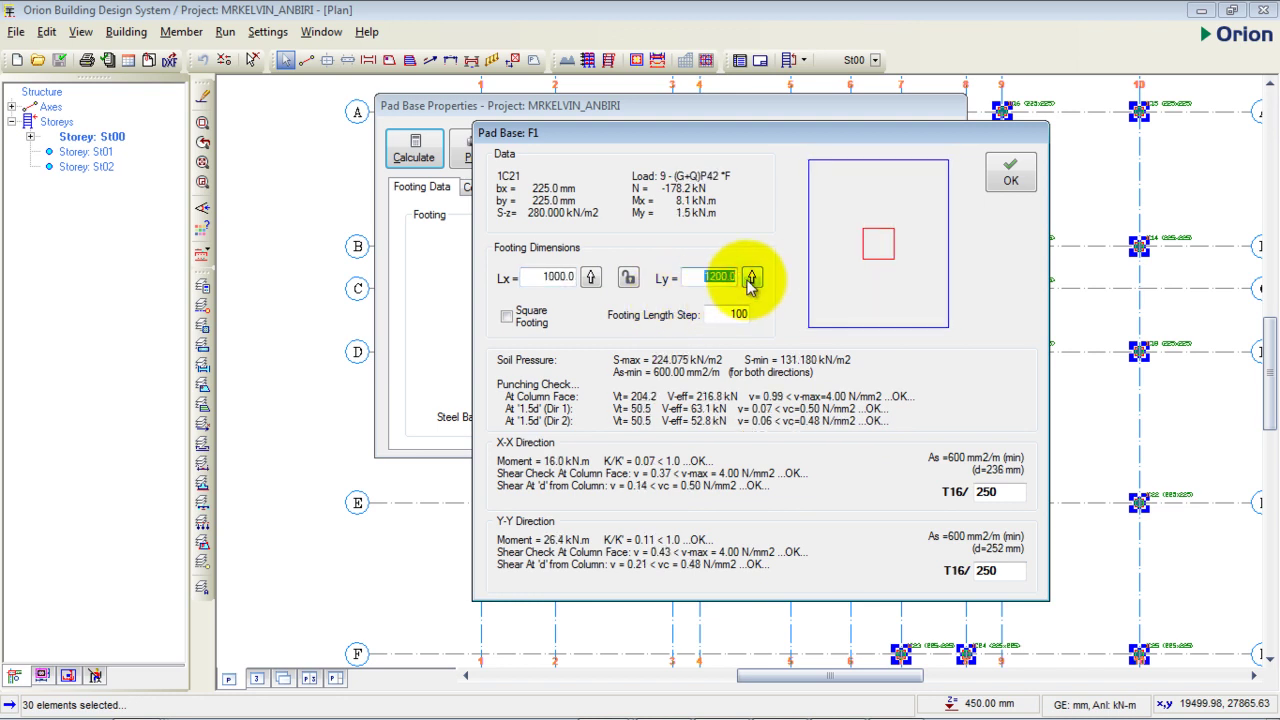
click(506, 316)
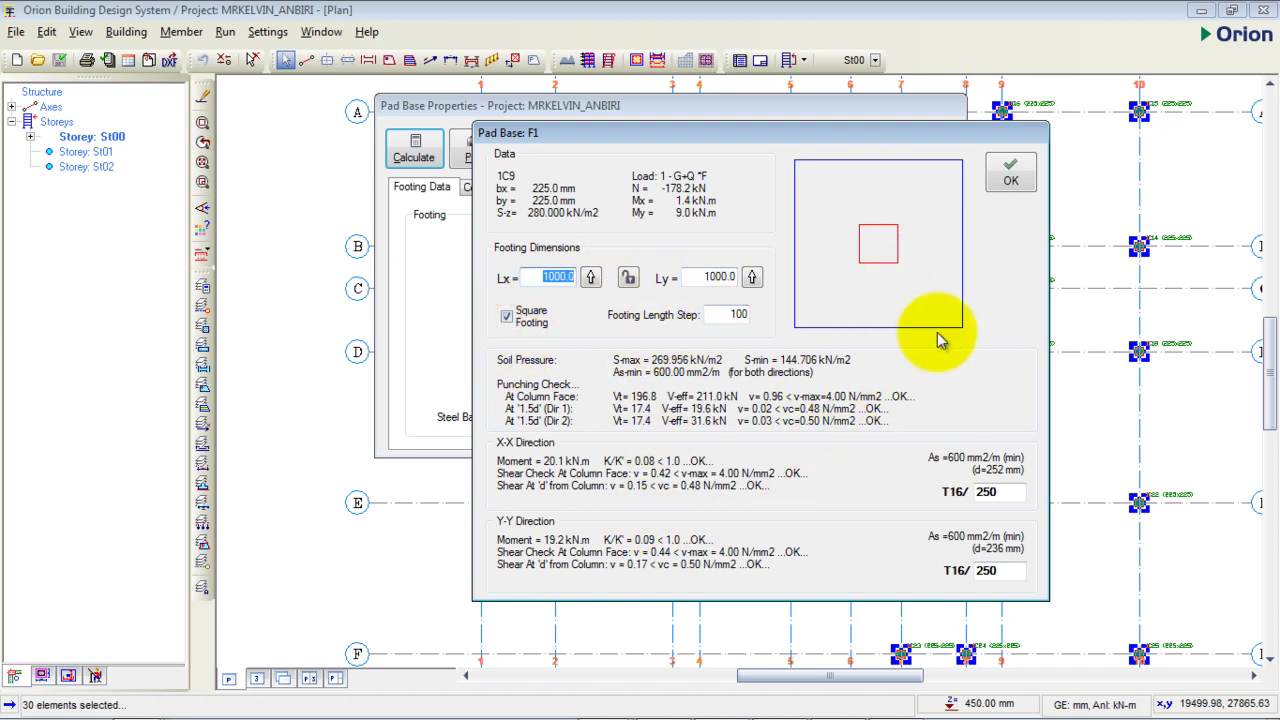
click(1010, 172)
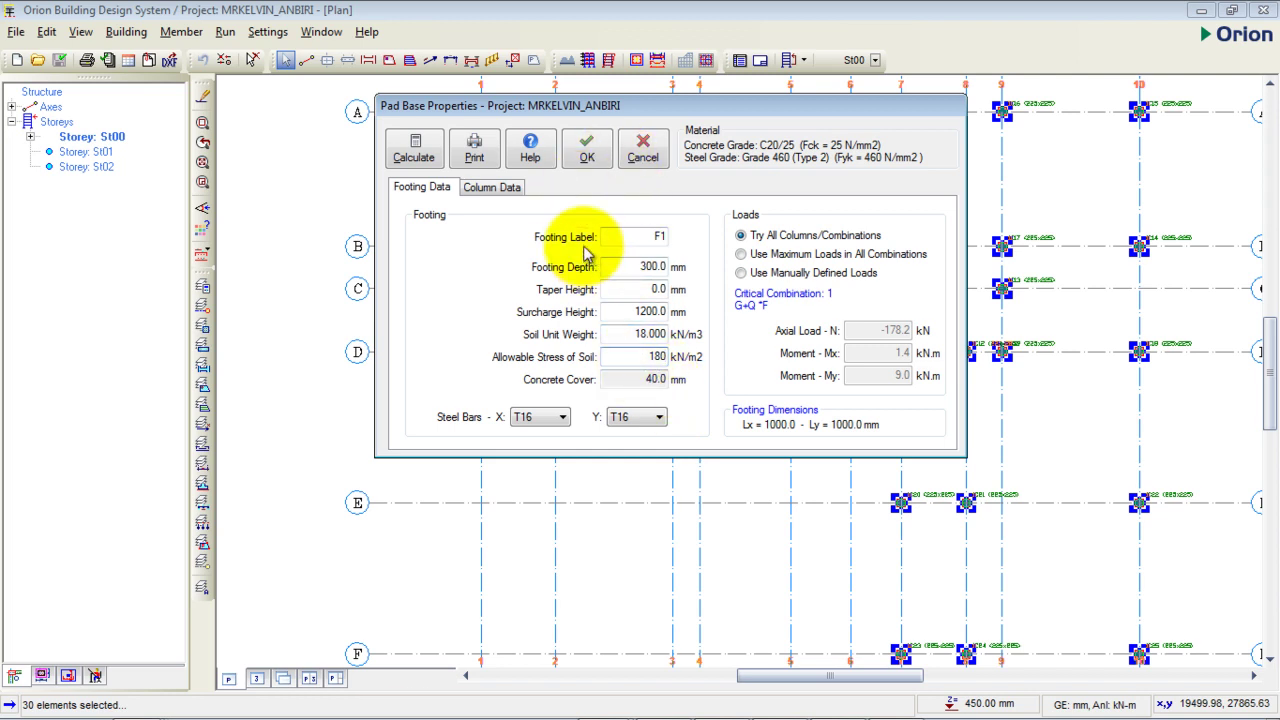
- Apply the F1 pad base properties (180 kN/m2 soil stress) to place the footings
click(588, 157)
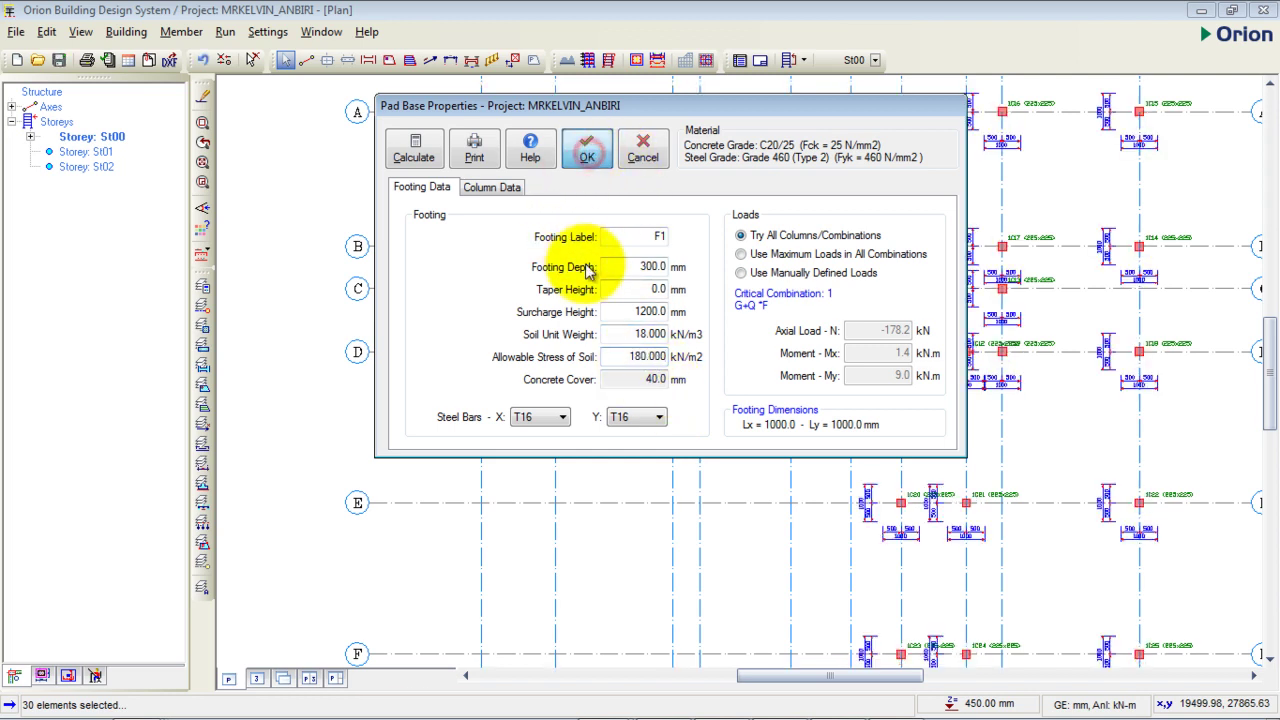
- Zoom around the plan to inspect the F1 footings under each St00 column
scroll(480, 286, up, 3)
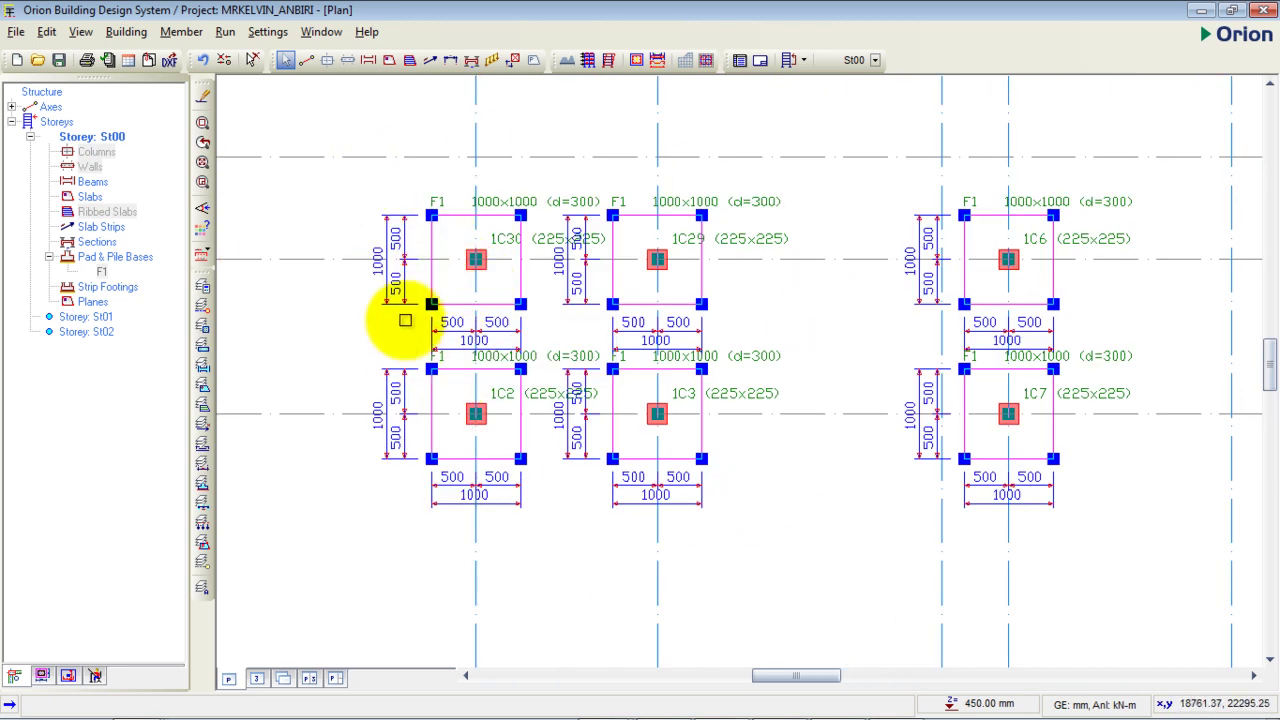
scroll(392, 240, up, 2)
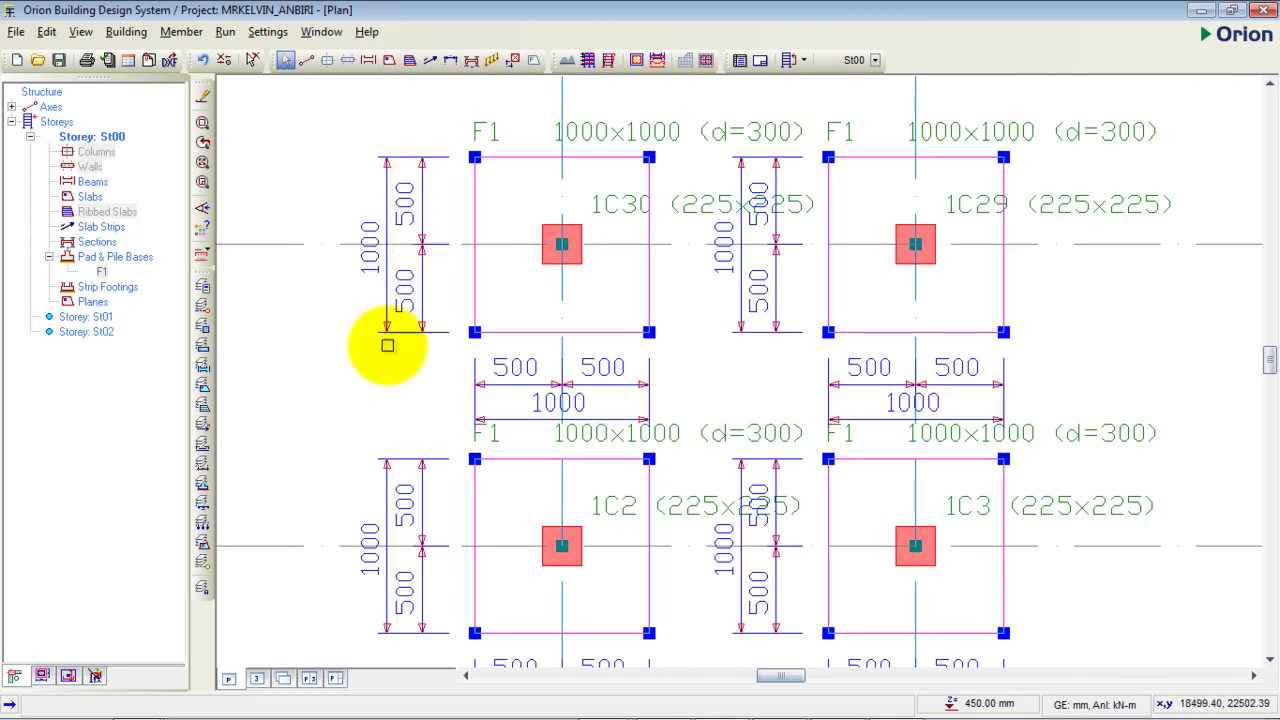
scroll(365, 255, up, 1)
scroll(380, 255, up, 2)
scroll(449, 223, down, 5)
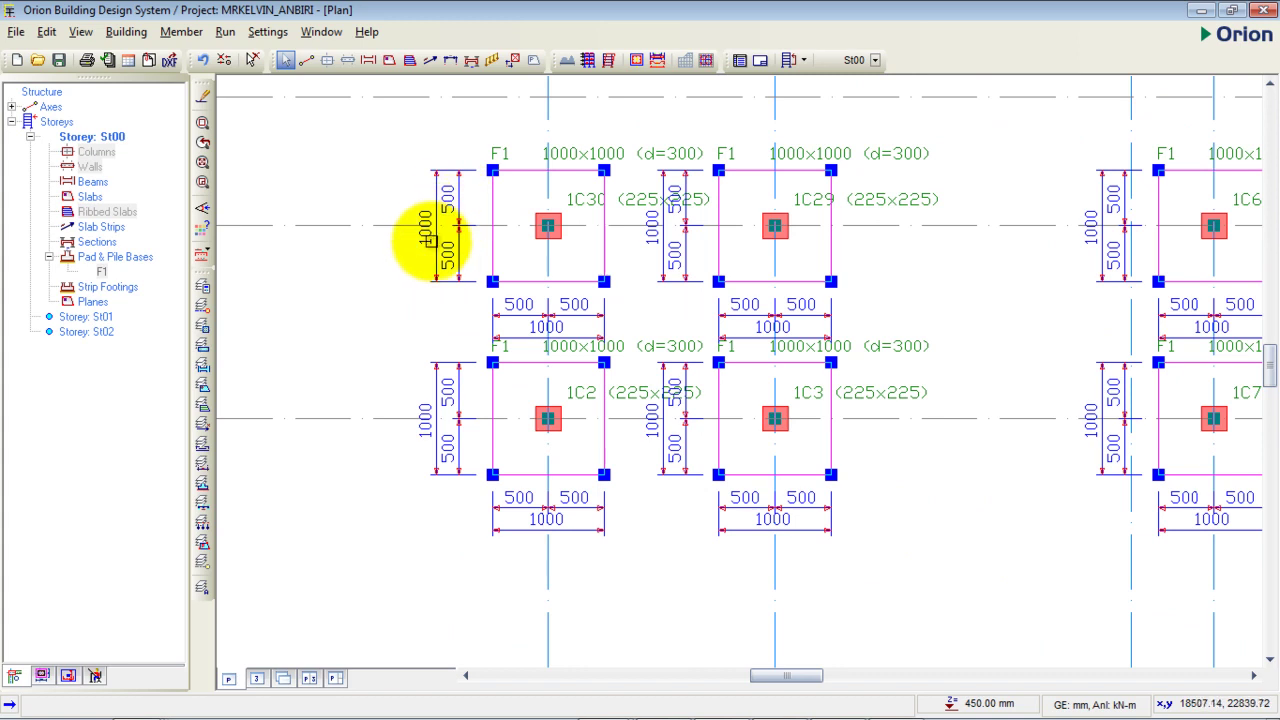
scroll(543, 329, up, 2)
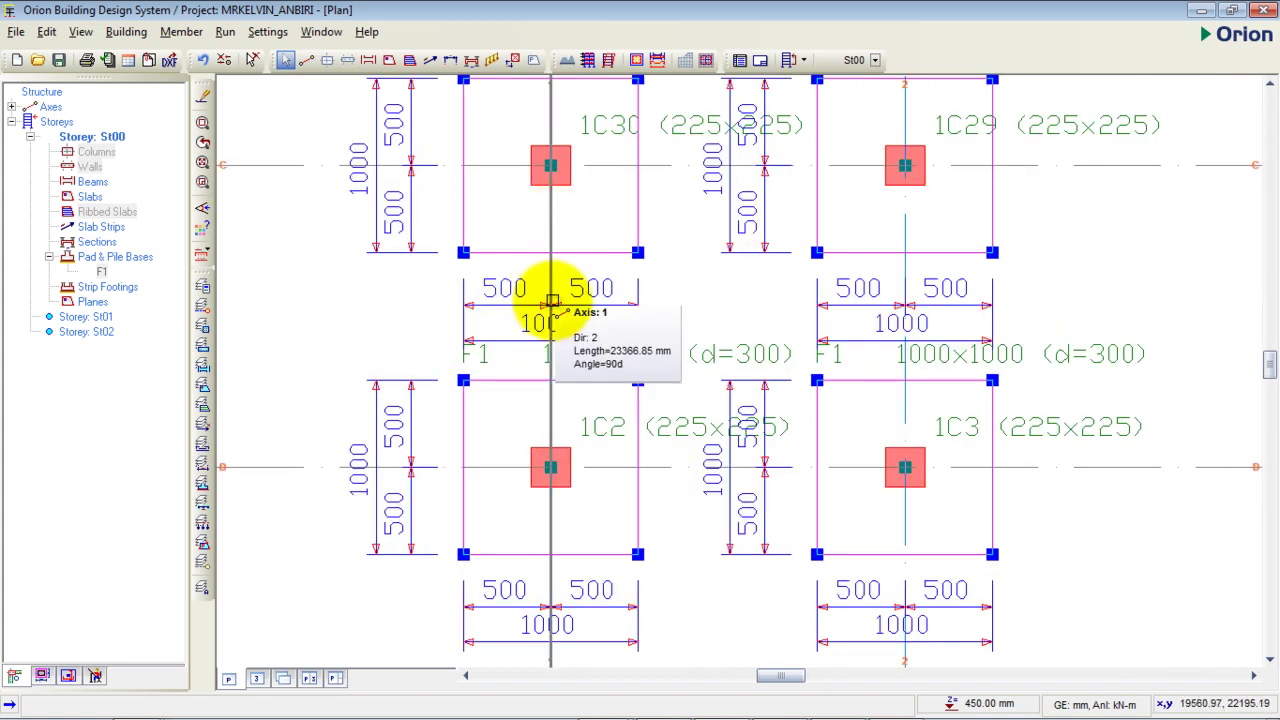
scroll(590, 280, down, 8)
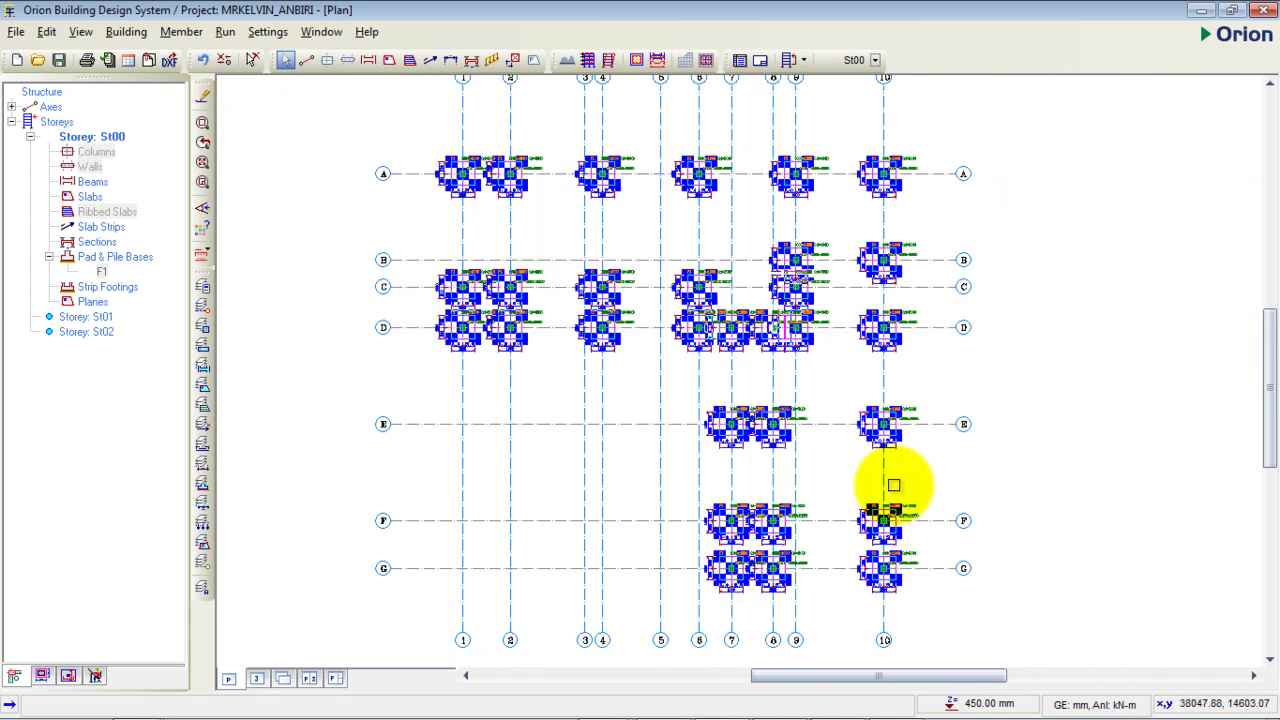
scroll(737, 555, up, 2)
scroll(746, 542, up, 3)
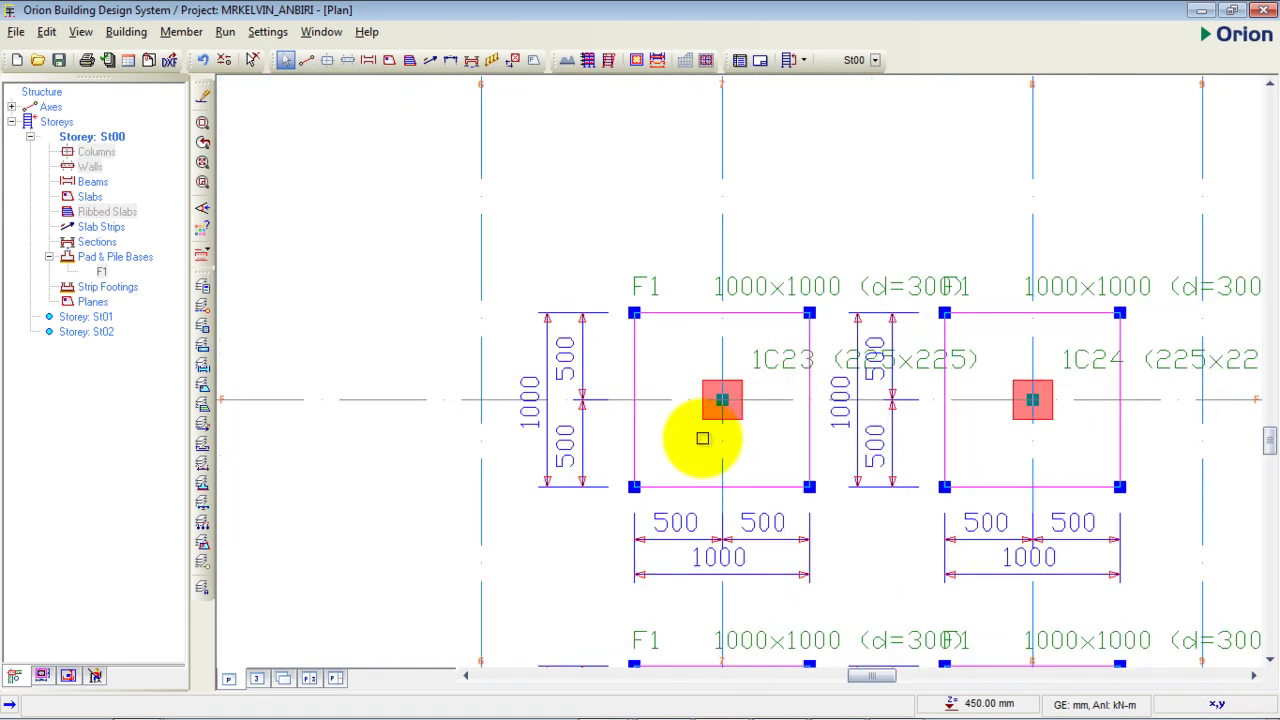
scroll(690, 411, up, 1)
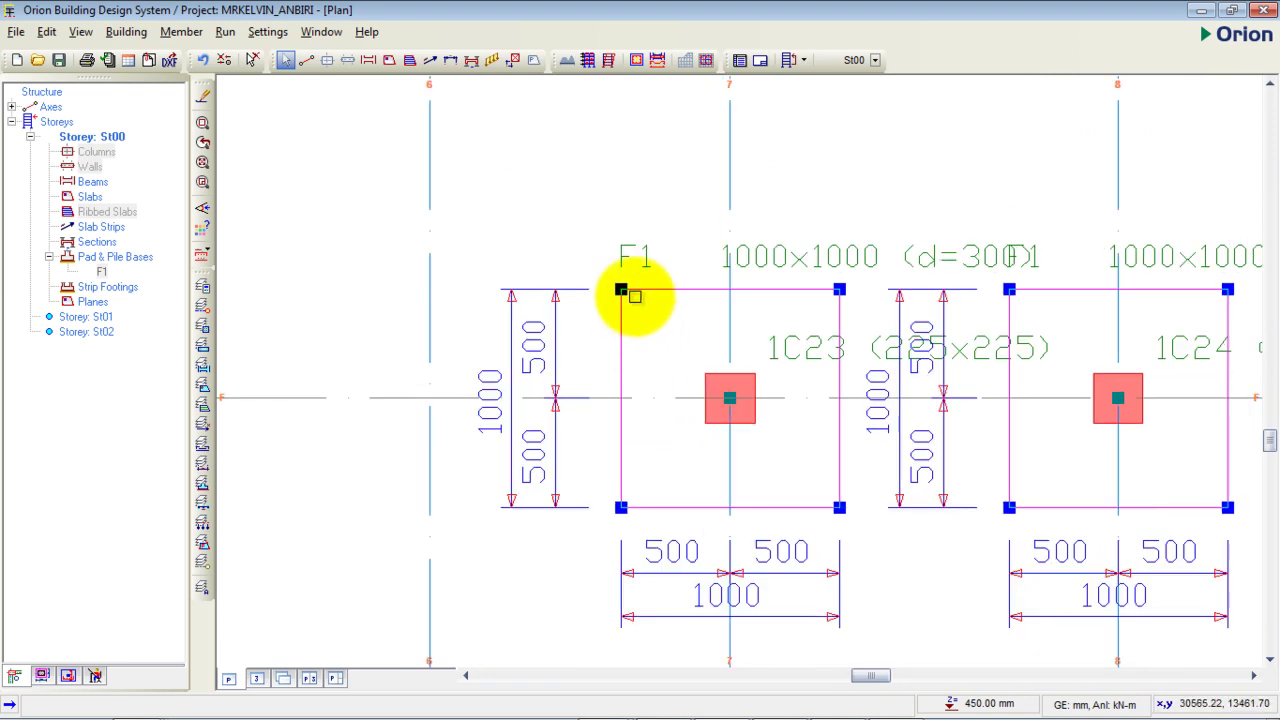
scroll(629, 288, down, 2)
scroll(629, 293, down, 4)
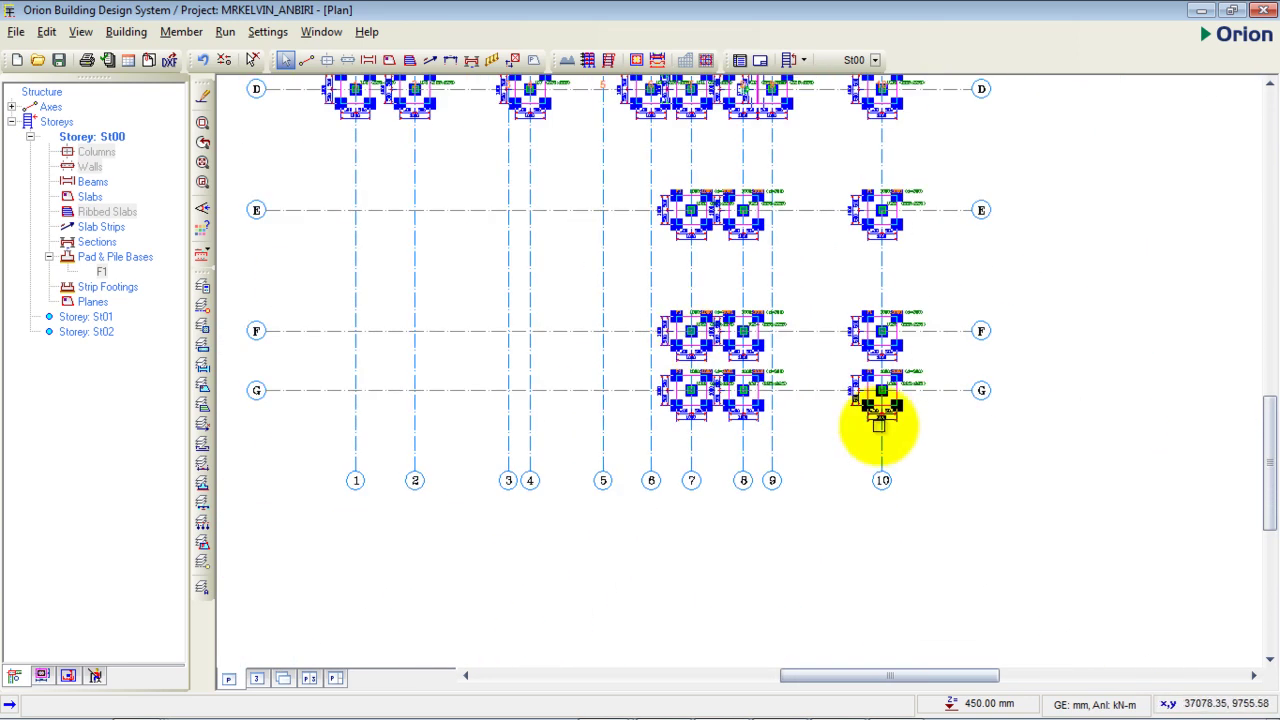
scroll(798, 316, down, 1)
scroll(529, 157, up, 2)
scroll(503, 243, down, 1)
scroll(505, 249, down, 1)
scroll(661, 371, down, 1)
scroll(640, 271, up, 4)
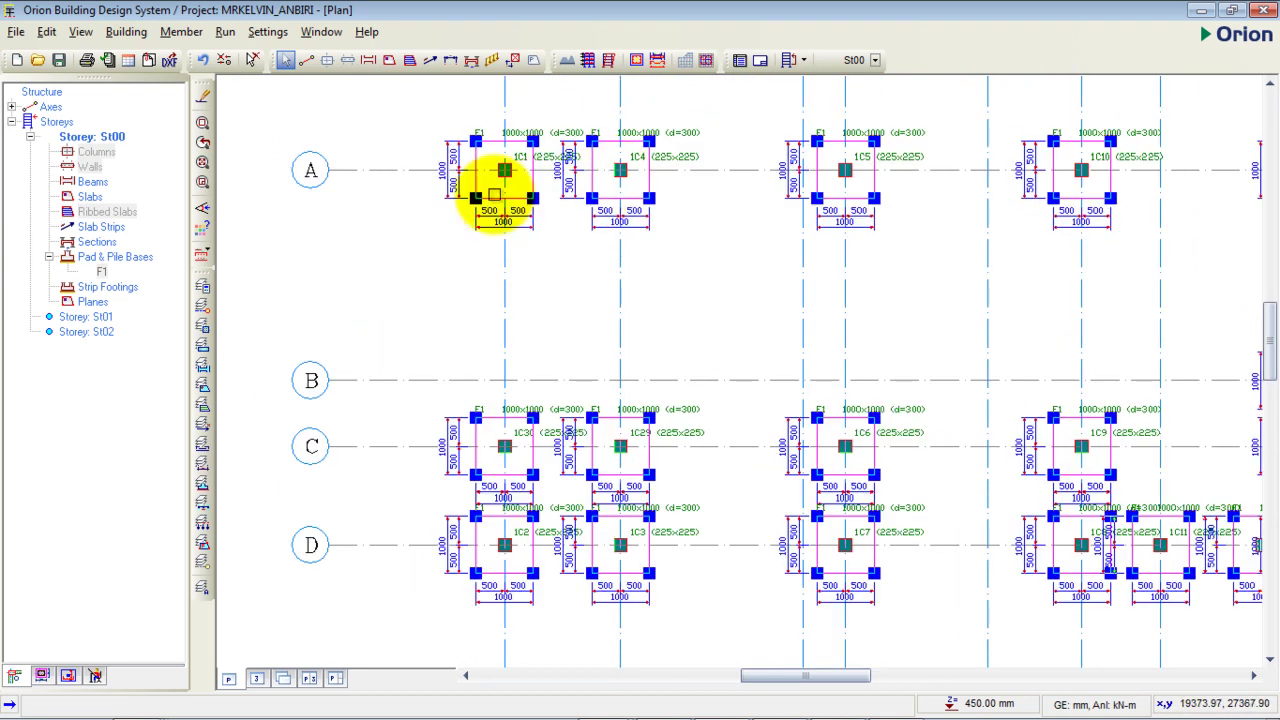
scroll(491, 200, up, 2)
scroll(487, 192, down, 5)
click(966, 333)
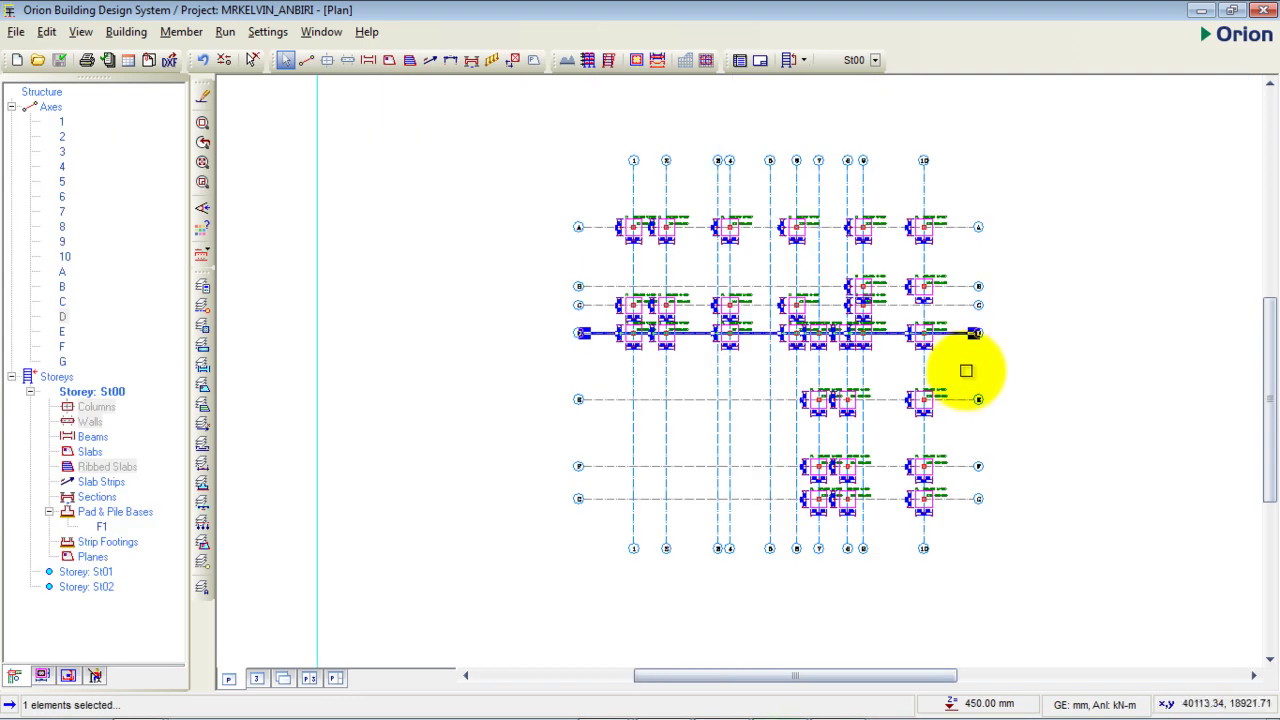
- Show the model in 3D with the 1000×1000 pads beneath the ground-floor columns
scroll(820, 340, up, 1)
scroll(600, 215, up, 2)
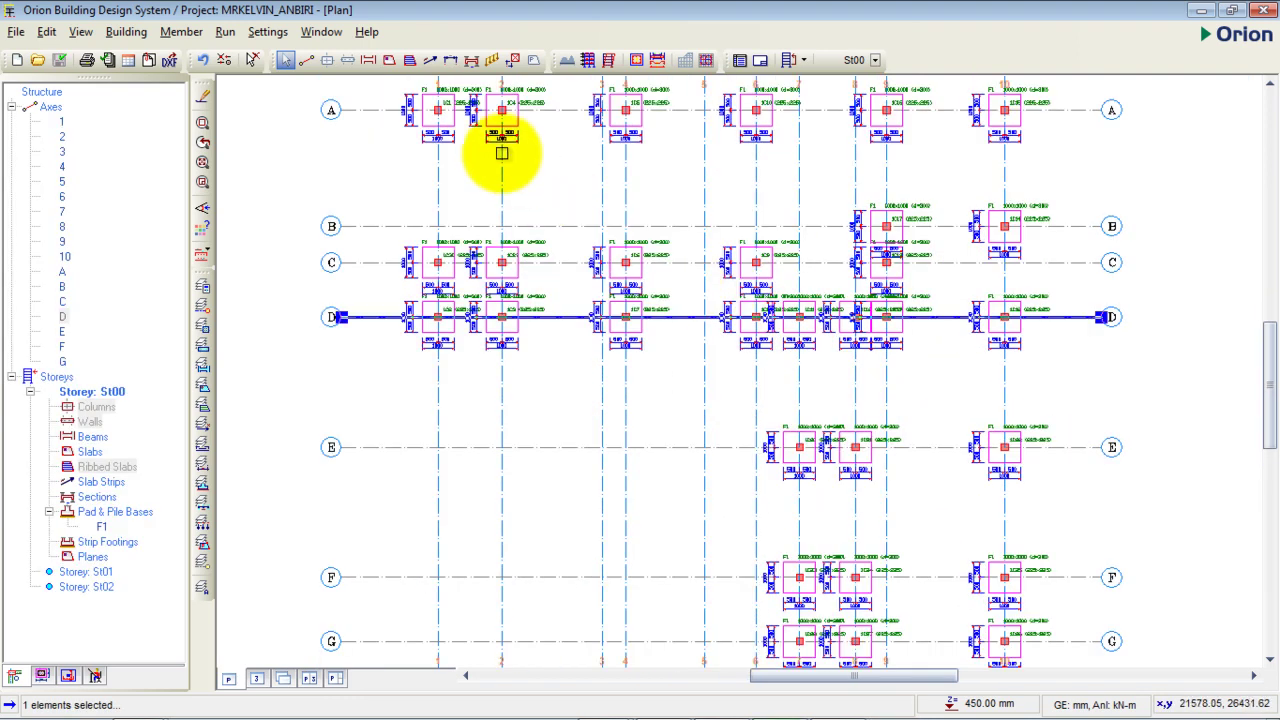
scroll(501, 150, down, 2)
scroll(455, 125, up, 3)
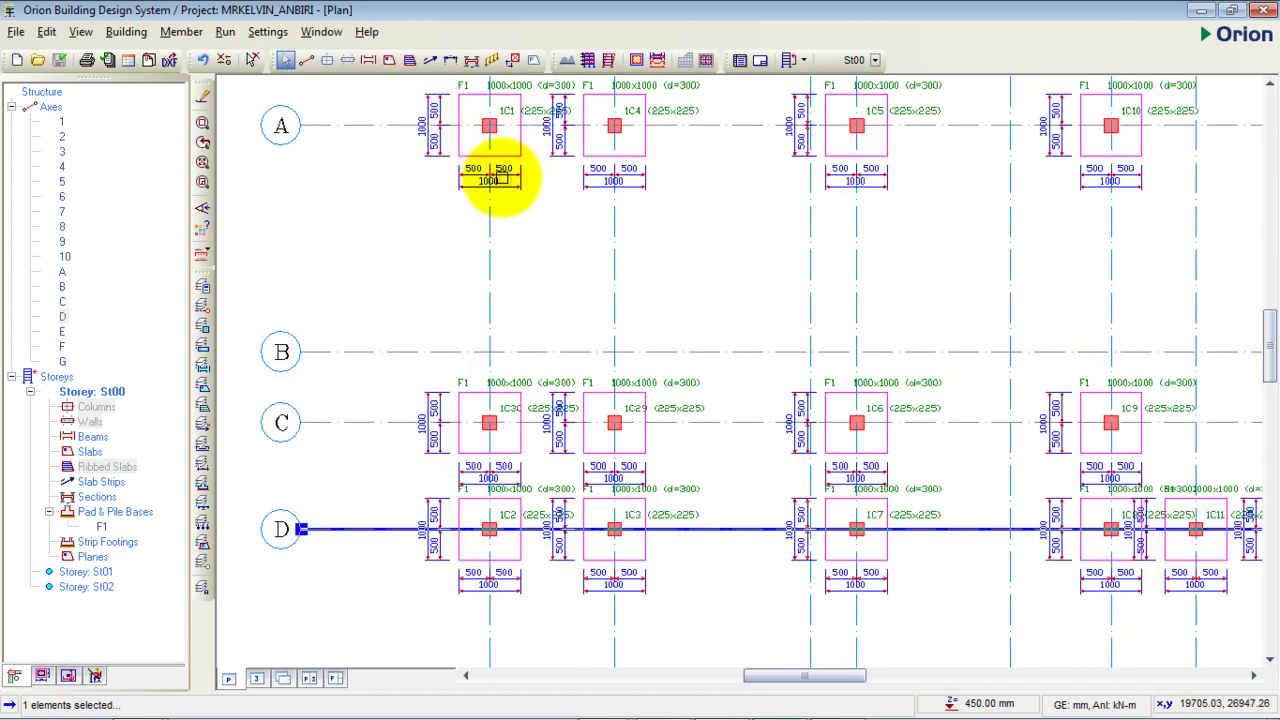
scroll(524, 175, down, 1)
scroll(668, 316, down, 3)
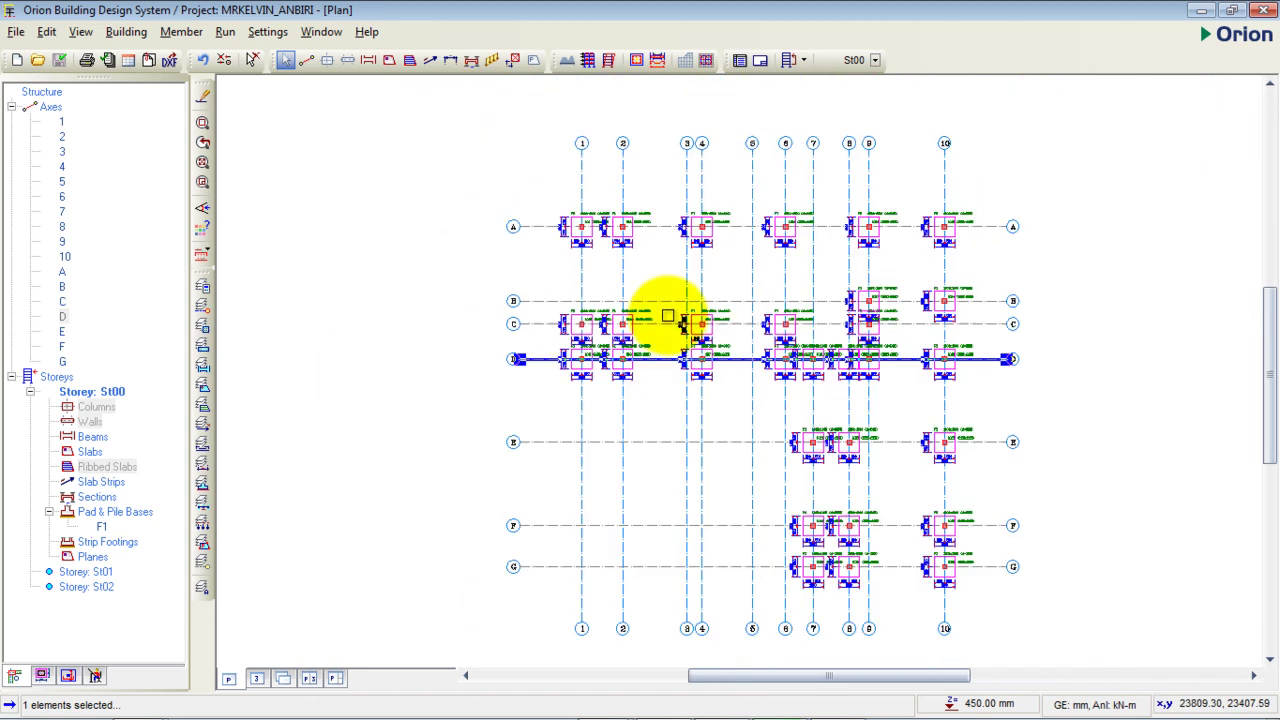
click(257, 679)
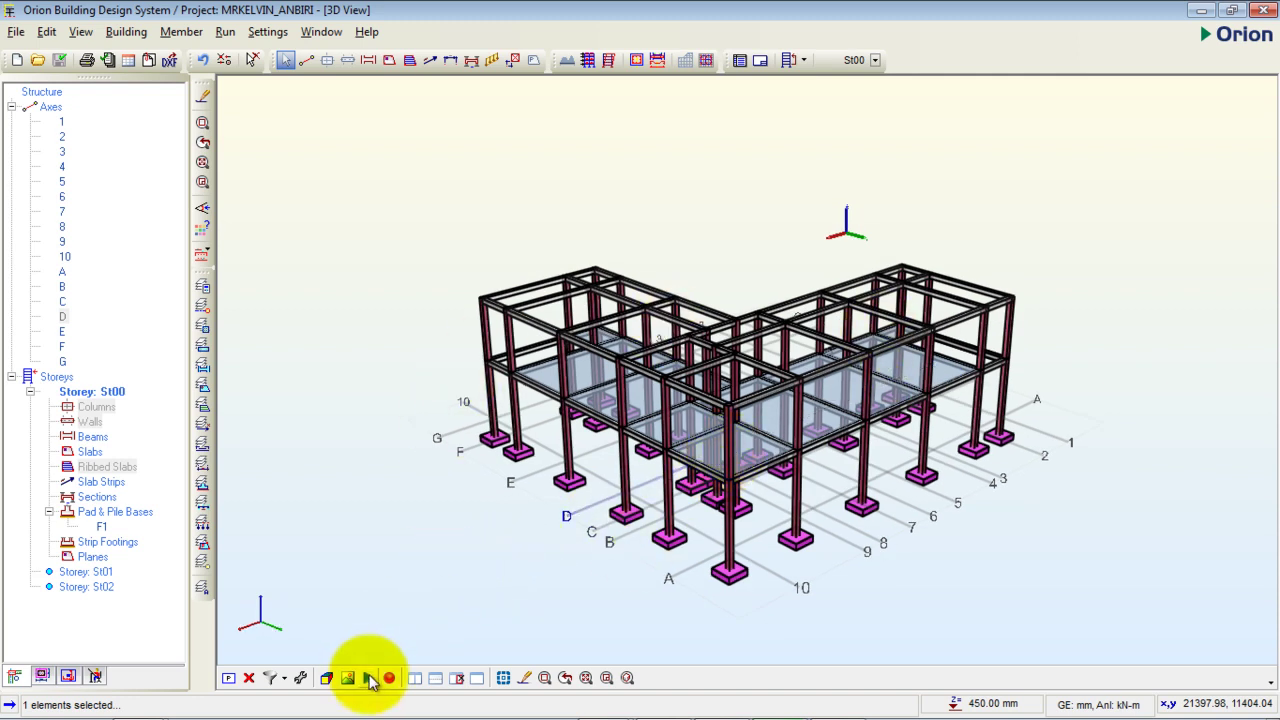
- Play a clockwise animated rotation of the 3D footing model and move the Animation dialog aside
click(369, 679)
drag(660, 256, 370, 138)
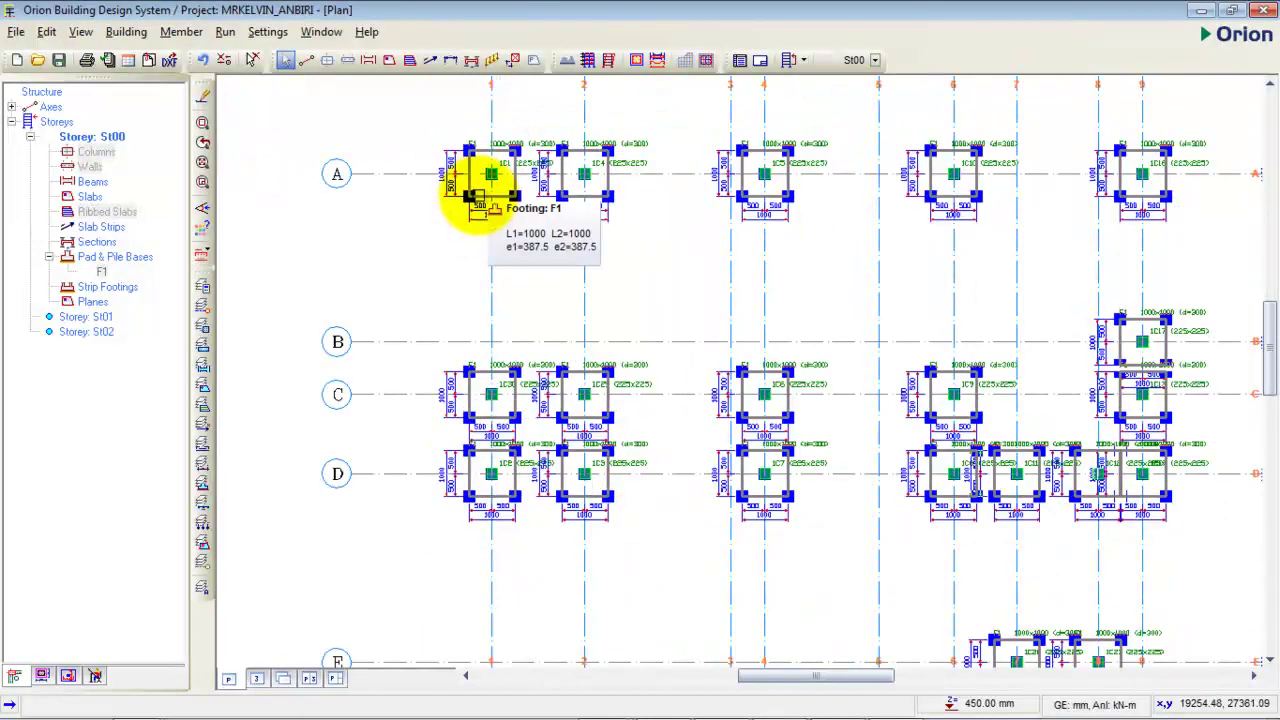
- Zoom in and out on the St00 plan to check the F1 footings under each column
scroll(470, 195, down, 3)
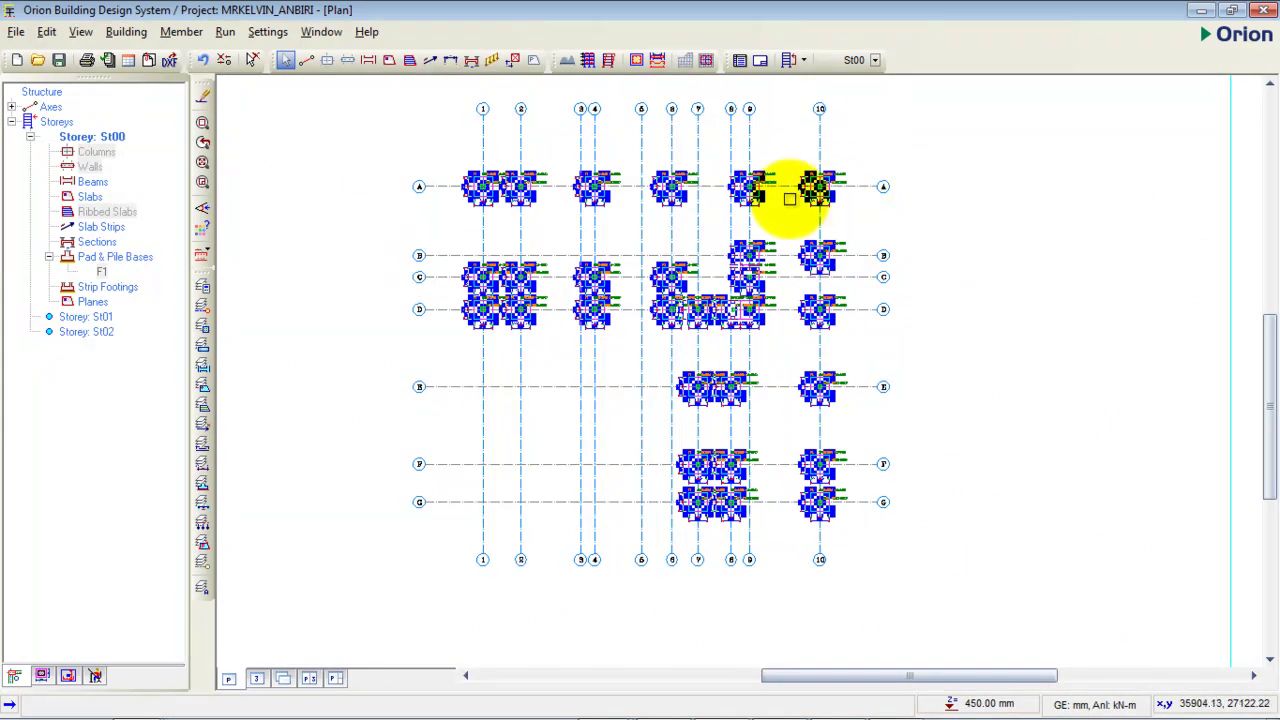
scroll(626, 326, up, 3)
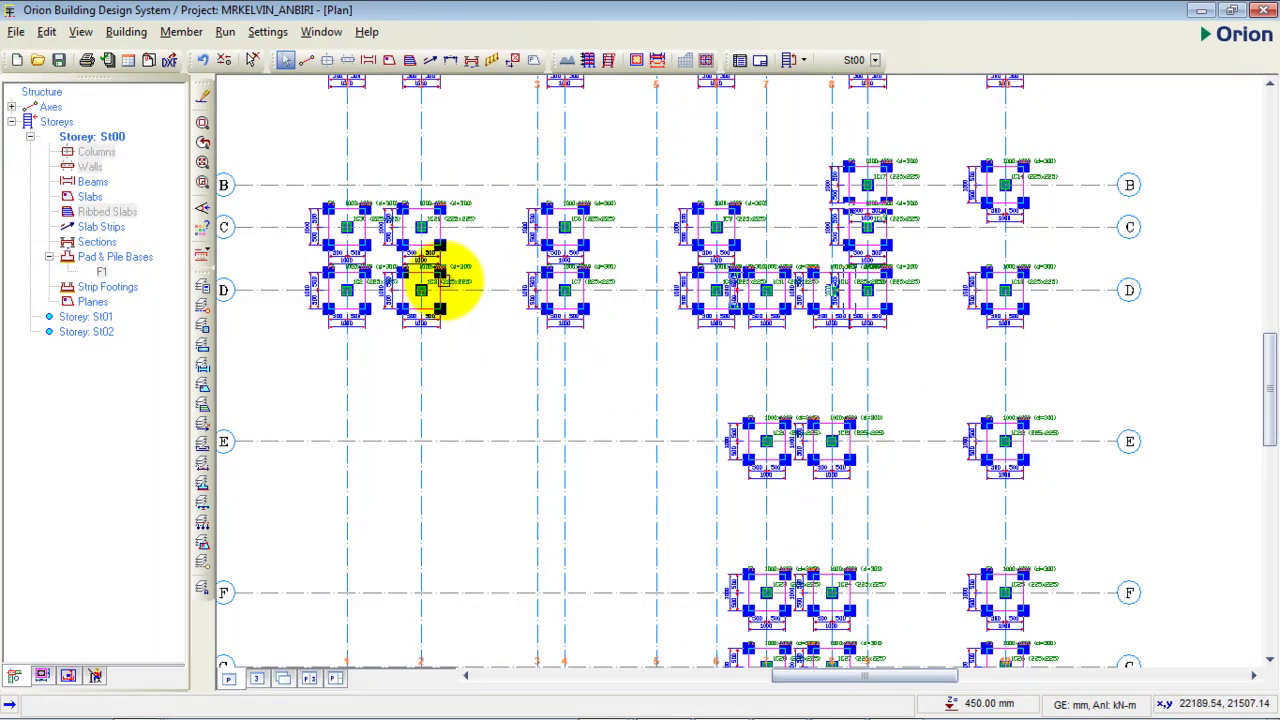
scroll(432, 275, down, 3)
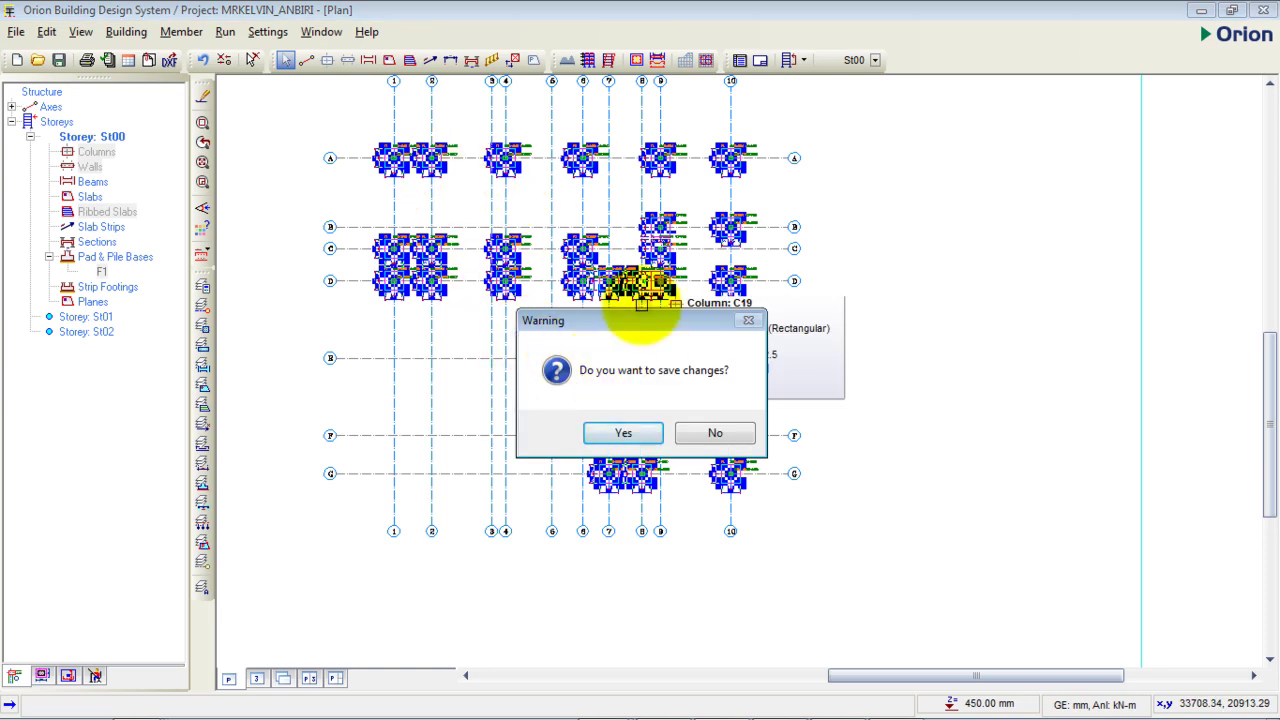
- Move the save-changes warning aside and confirm Yes to save the project
drag(618, 330, 663, 160)
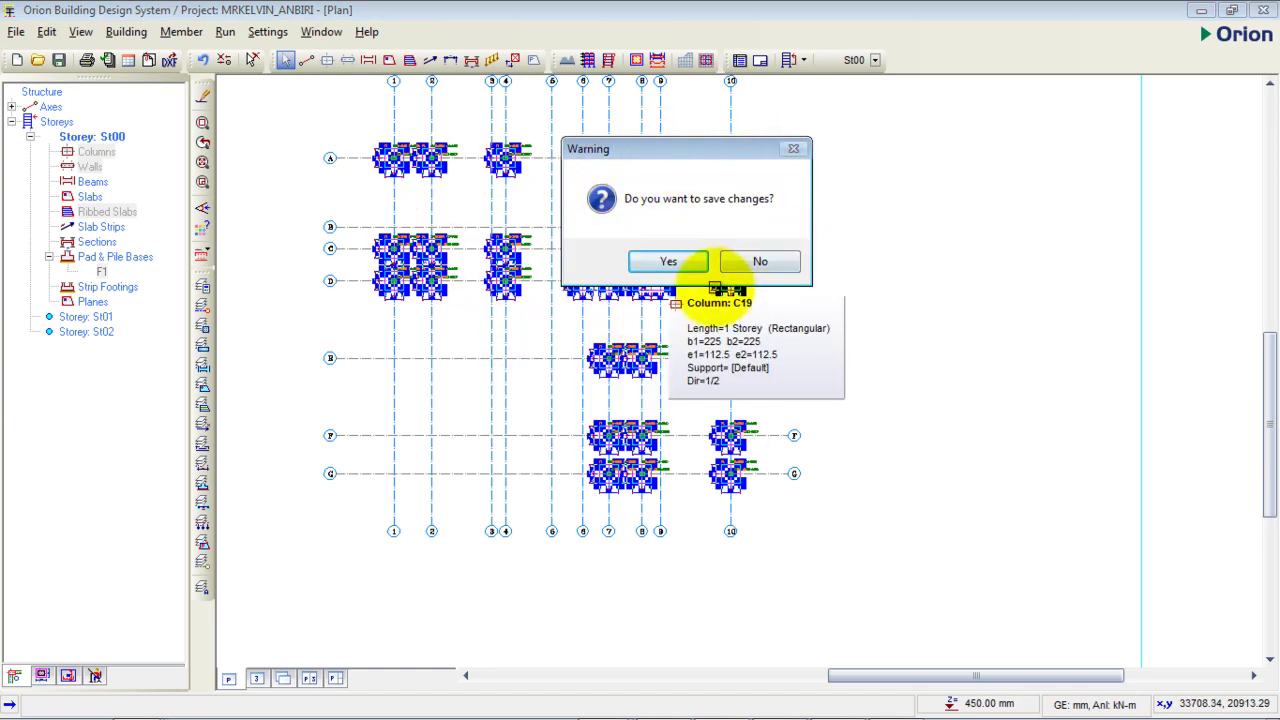
click(686, 266)
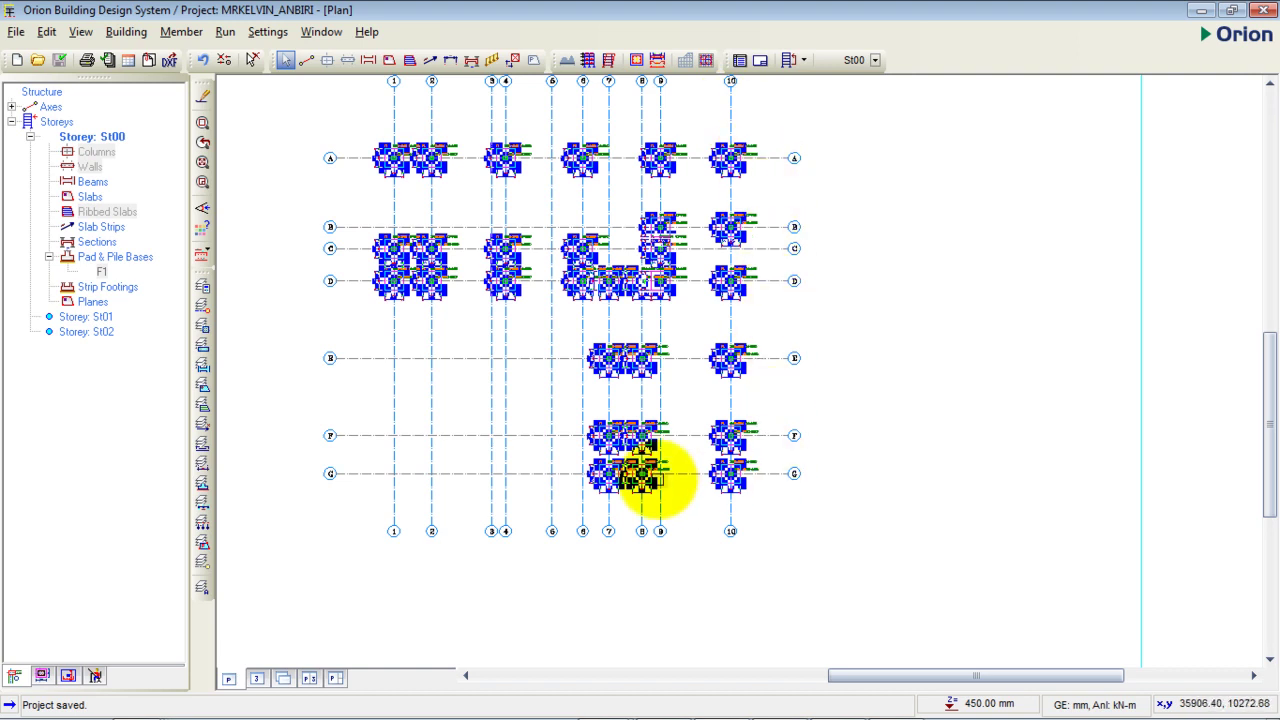
mouse_move(383, 268)
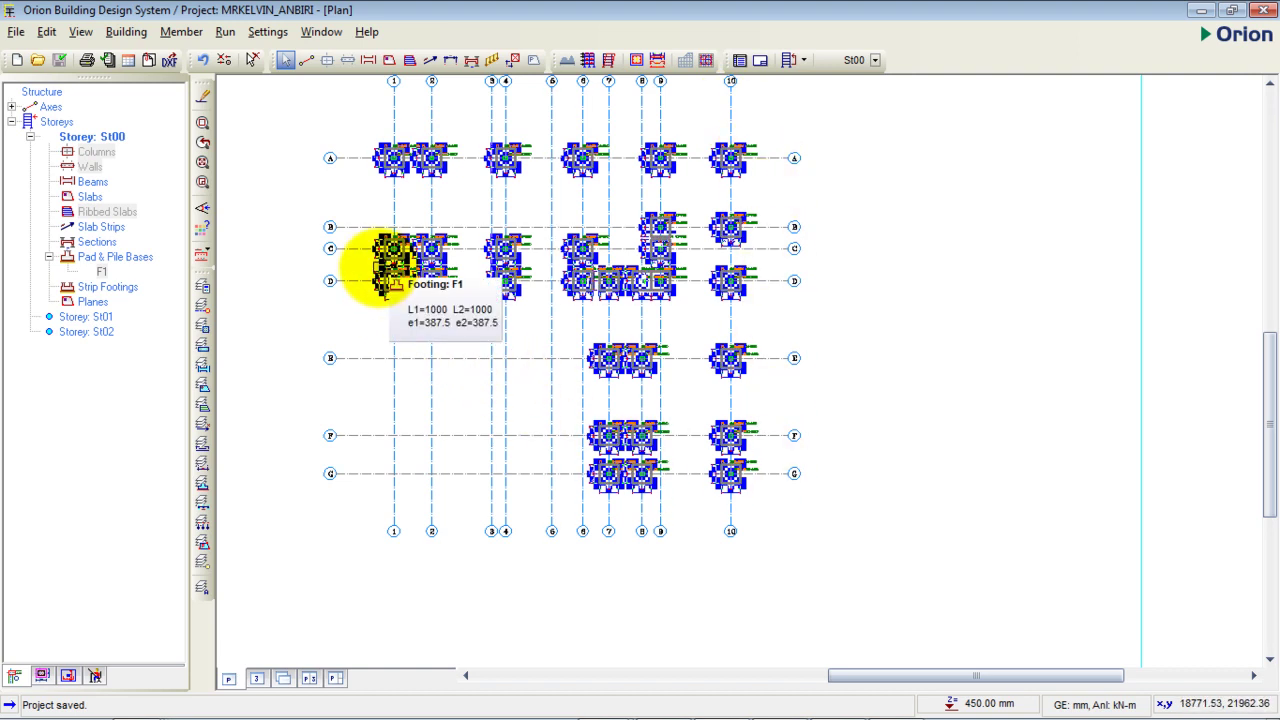